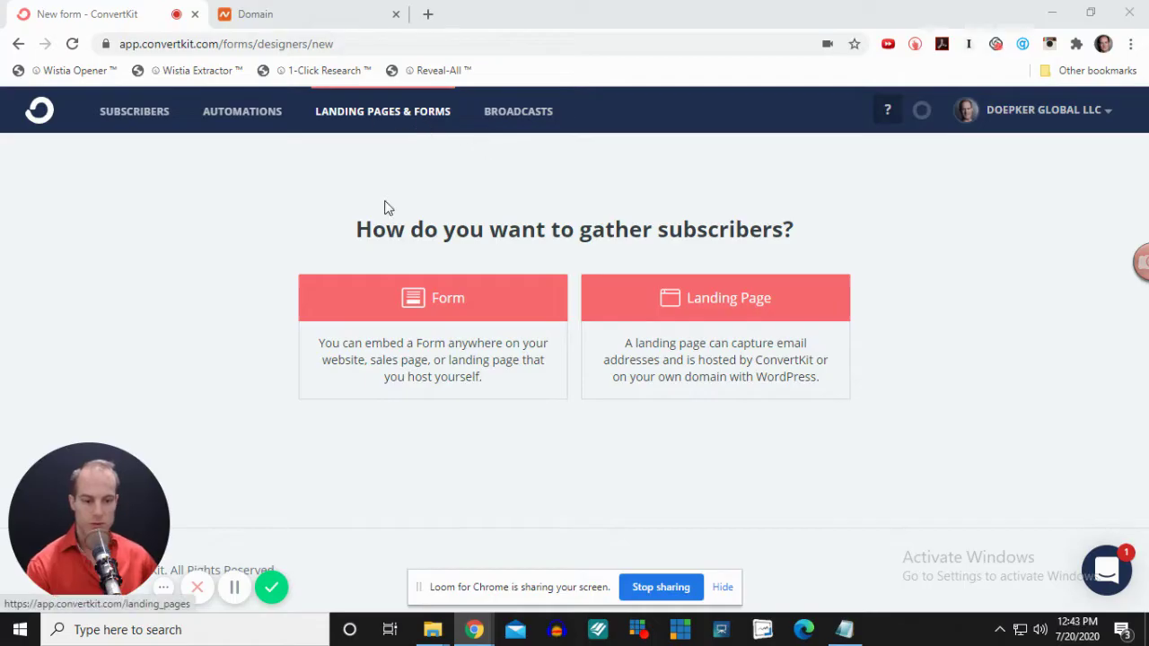
- Choose Landing Page and pick the Emerald template from the template gallery
left_click(694, 319)
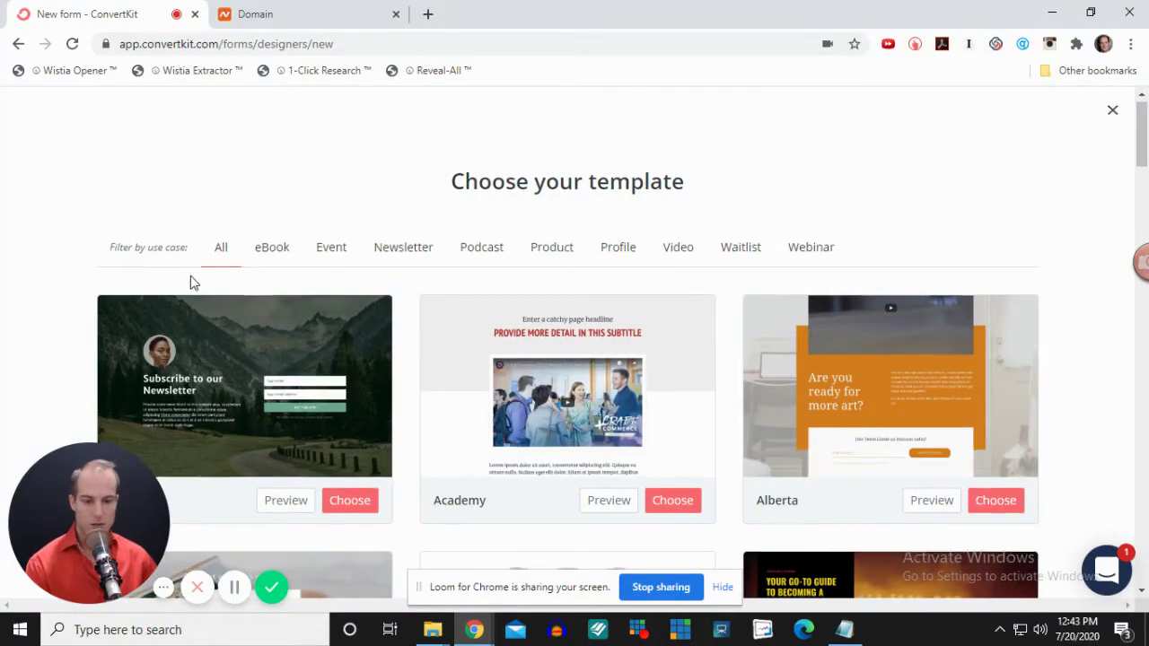
scroll(846, 218, "down", 3)
scroll(410, 359, "down", 2)
scroll(281, 408, "down", 1)
scroll(281, 409, "down", 3)
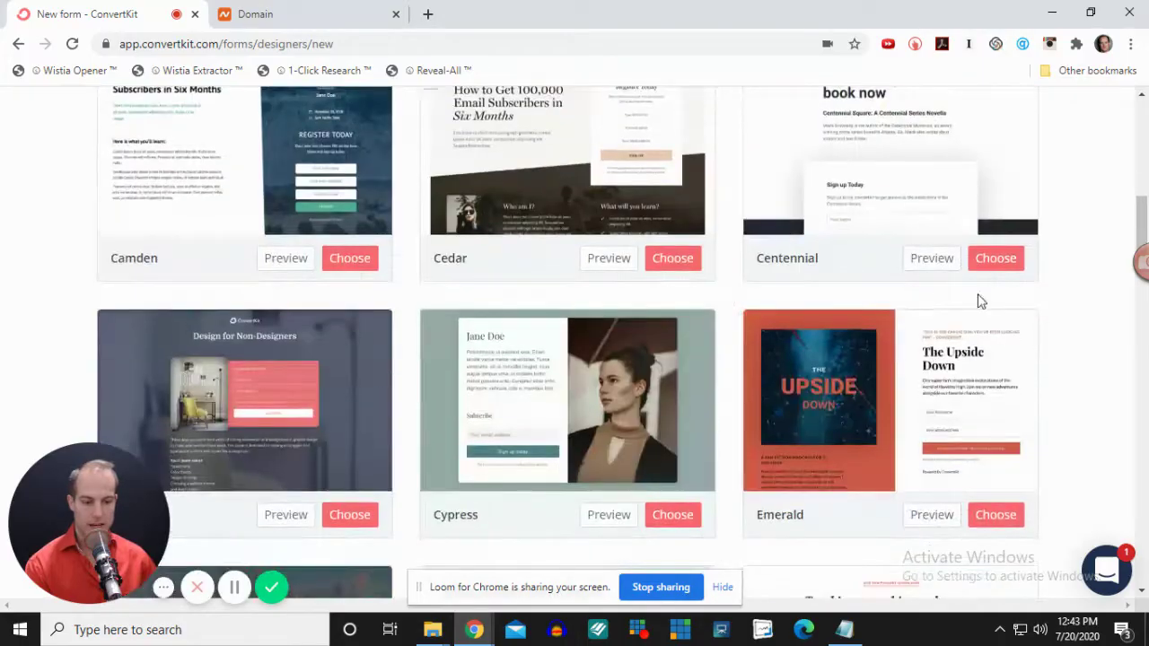
scroll(978, 297, "down", 2)
scroll(461, 440, "down", 2)
scroll(417, 373, "down", 3)
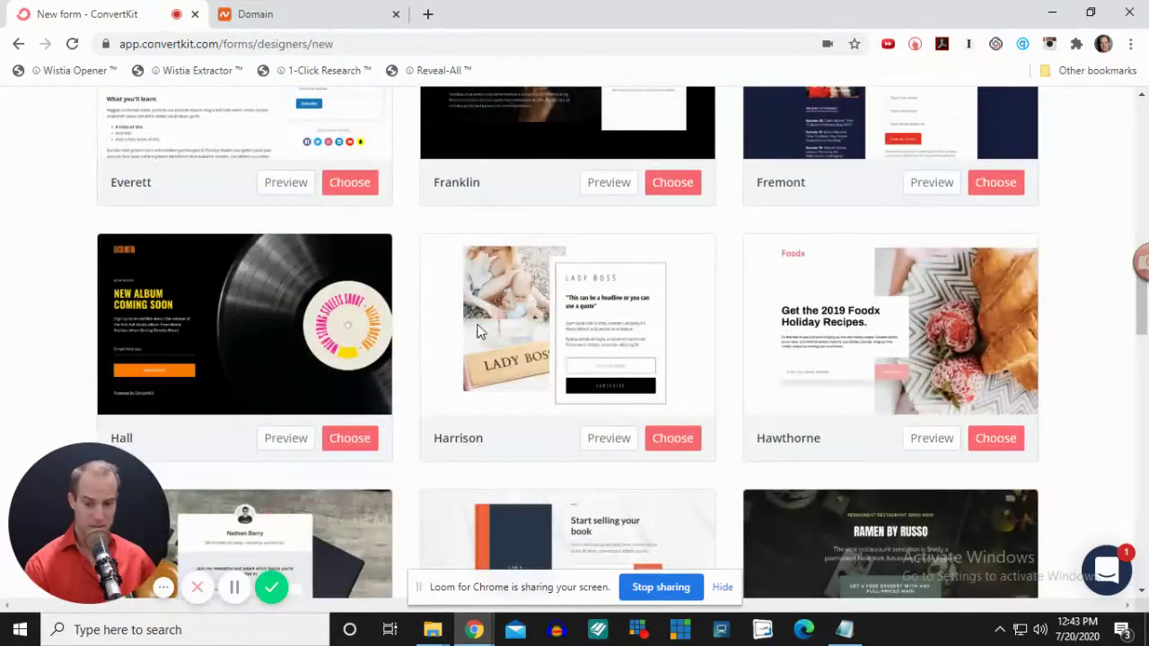
scroll(420, 359, "down", 4)
scroll(512, 409, "up", 7)
scroll(629, 386, "up", 2)
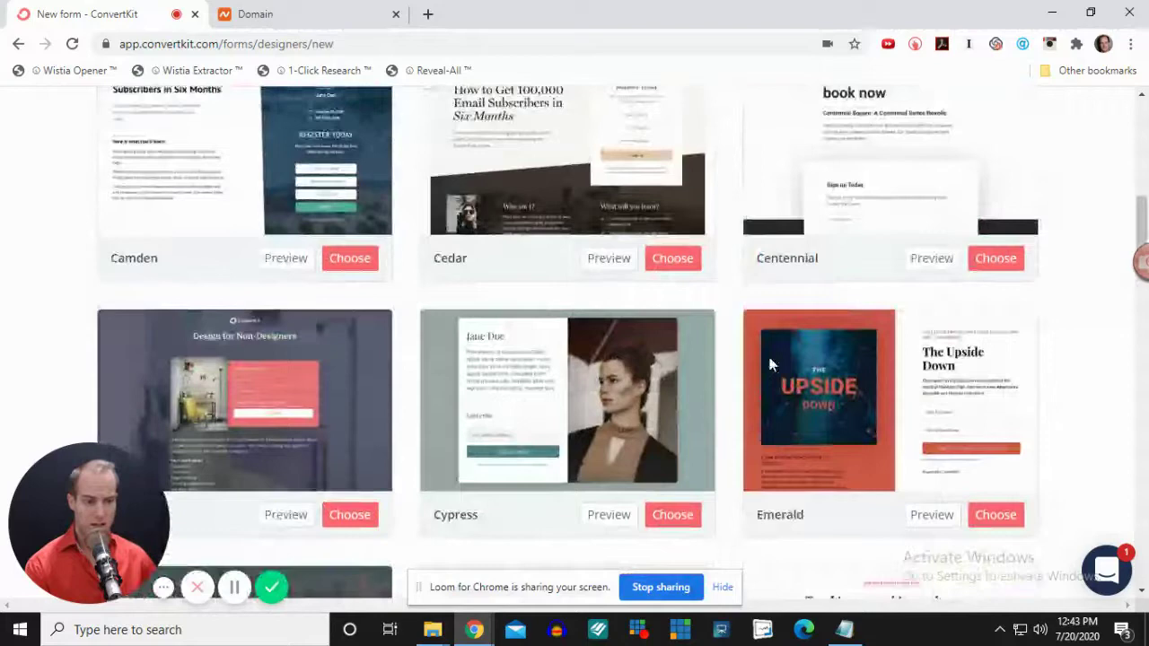
scroll(754, 332, "down", 2)
left_click(998, 350)
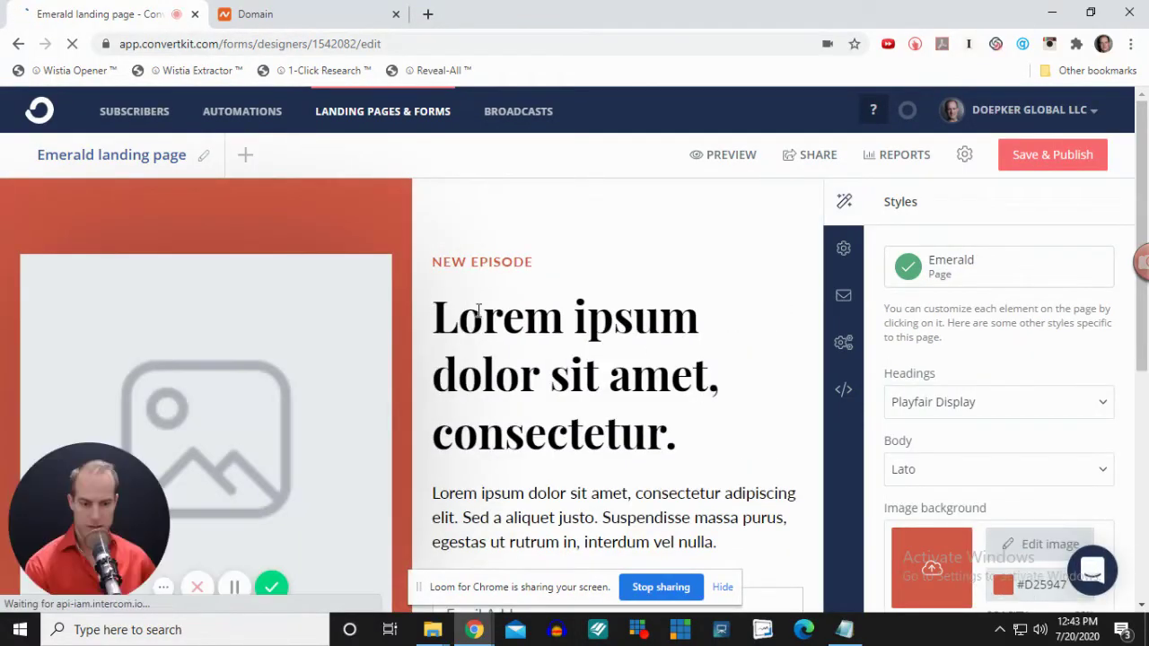
- Rename the landing page to 'Landing Page Test'
left_click(203, 156)
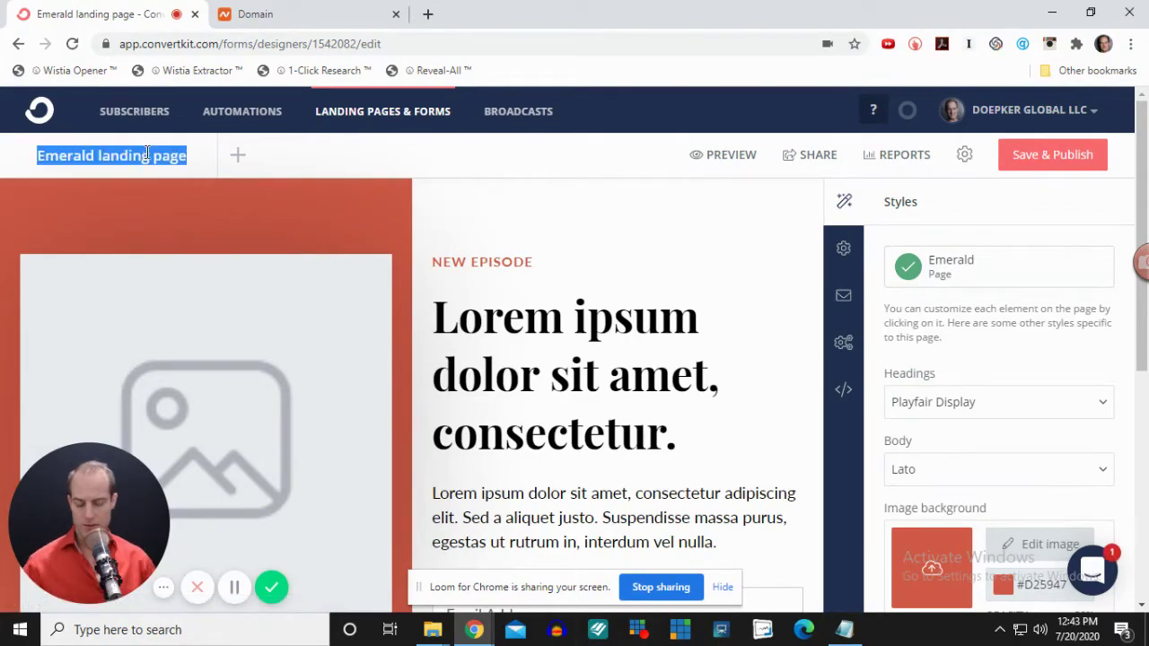
type("Landing Page")
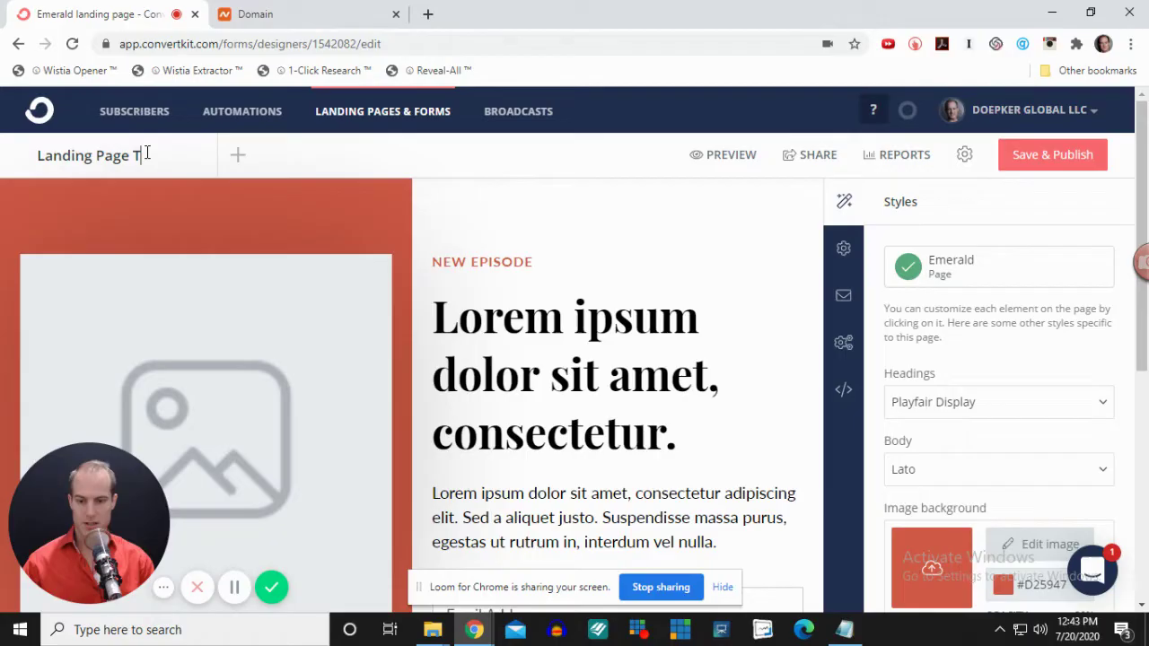
type(" Test")
left_click(569, 364)
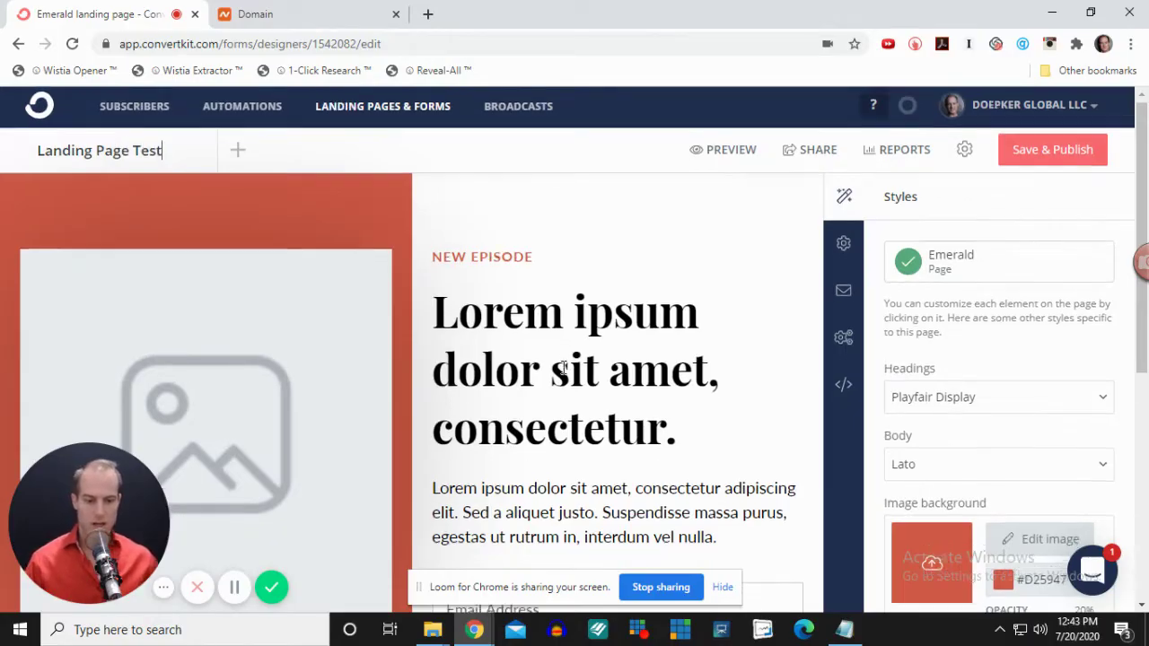
- Delete the PODCAST DESCRIPTION heading and its placeholder paragraph
scroll(521, 359, "down", 3)
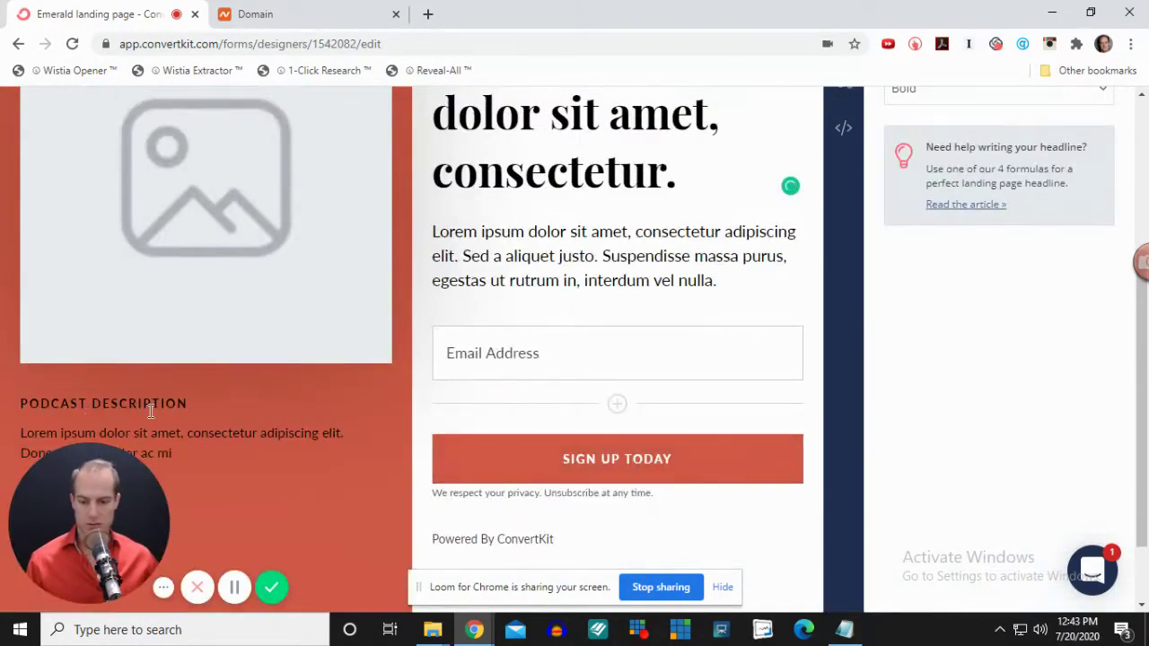
scroll(174, 416, "up", 1)
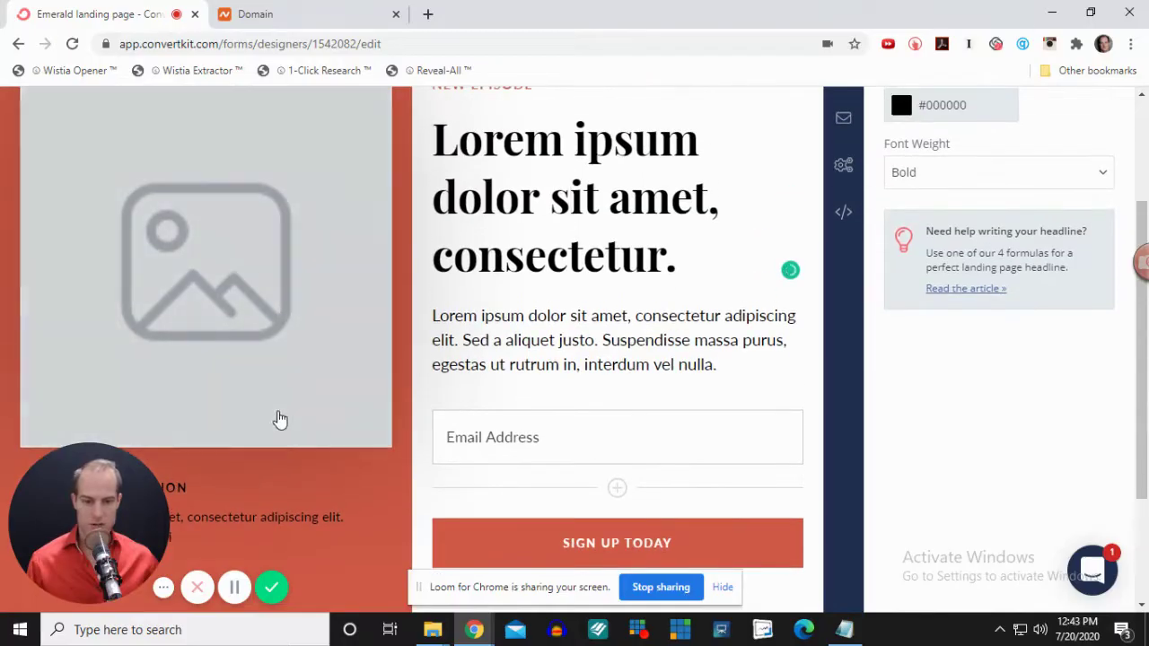
scroll(282, 418, "up", 1)
scroll(437, 431, "down", 1)
scroll(264, 362, "down", 2)
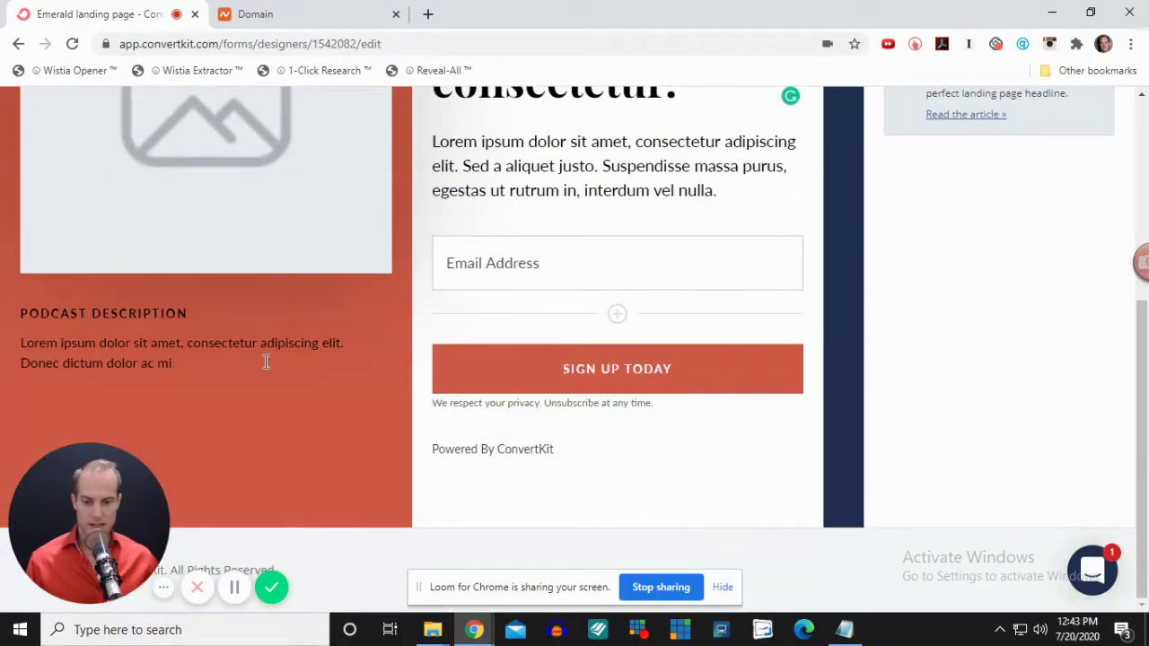
scroll(303, 379, "up", 2)
scroll(301, 383, "down", 1)
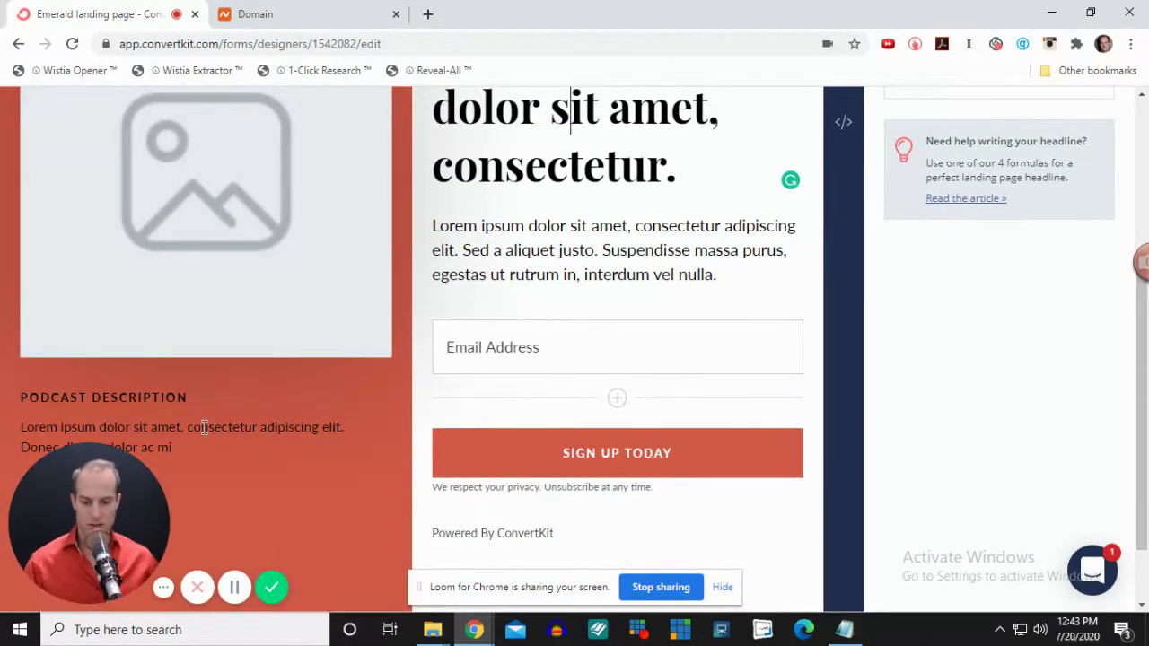
triple_click(163, 429)
key("BackSpace")
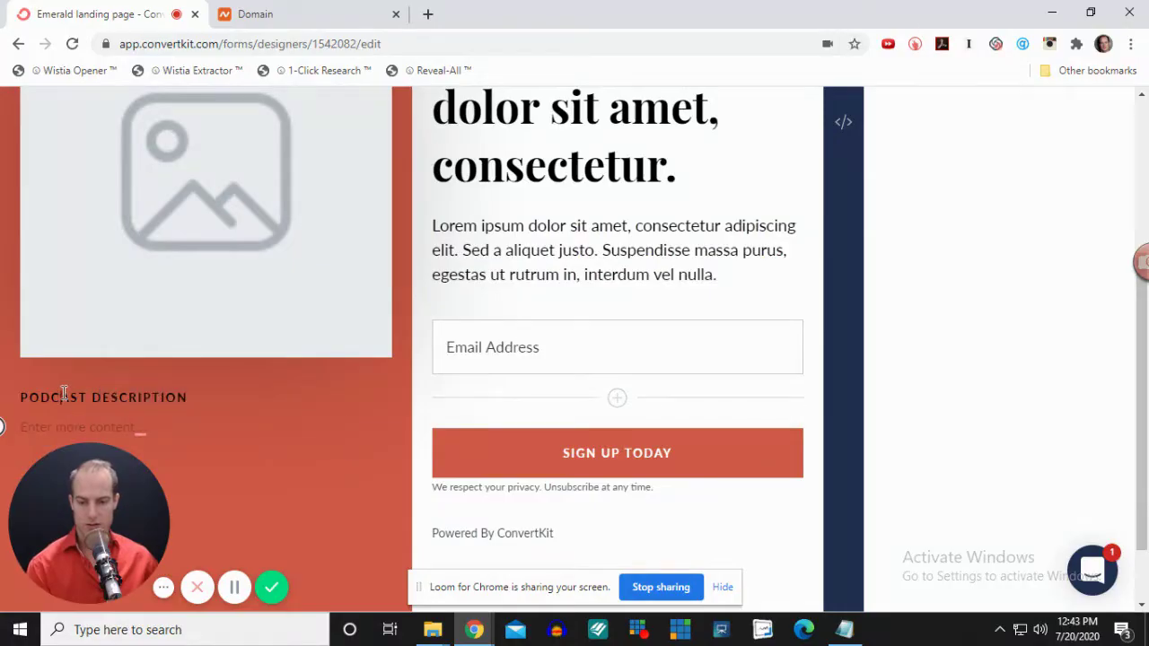
left_click(83, 395)
triple_click(83, 395)
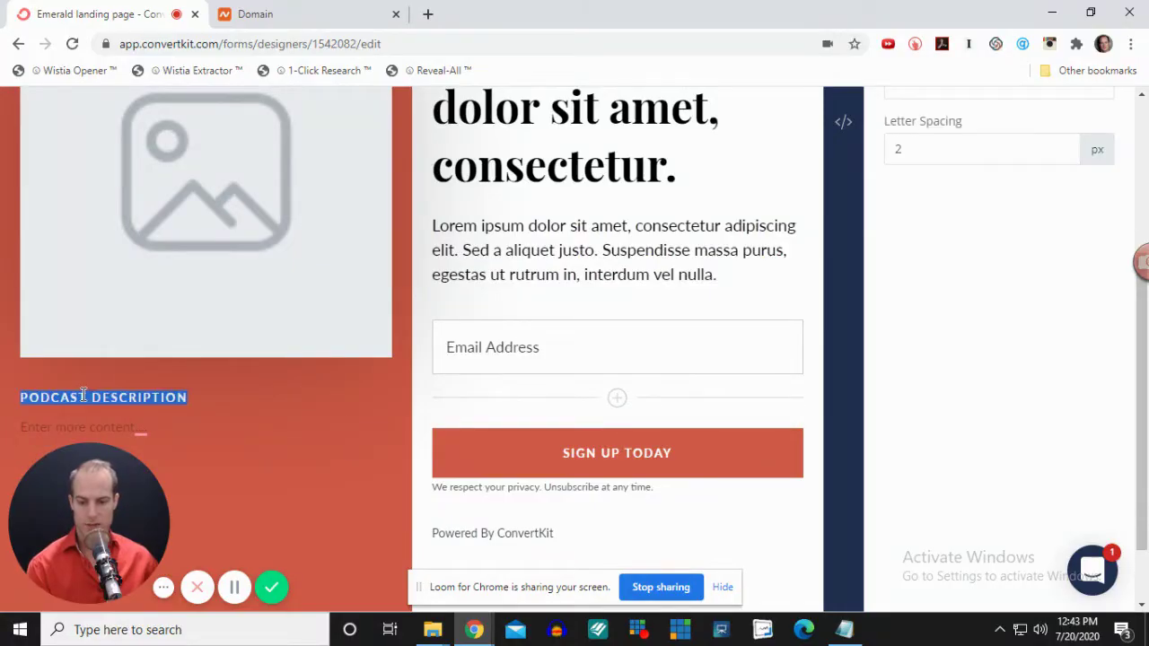
key("BackSpace")
scroll(161, 369, "up", 3)
scroll(281, 286, "down", 1)
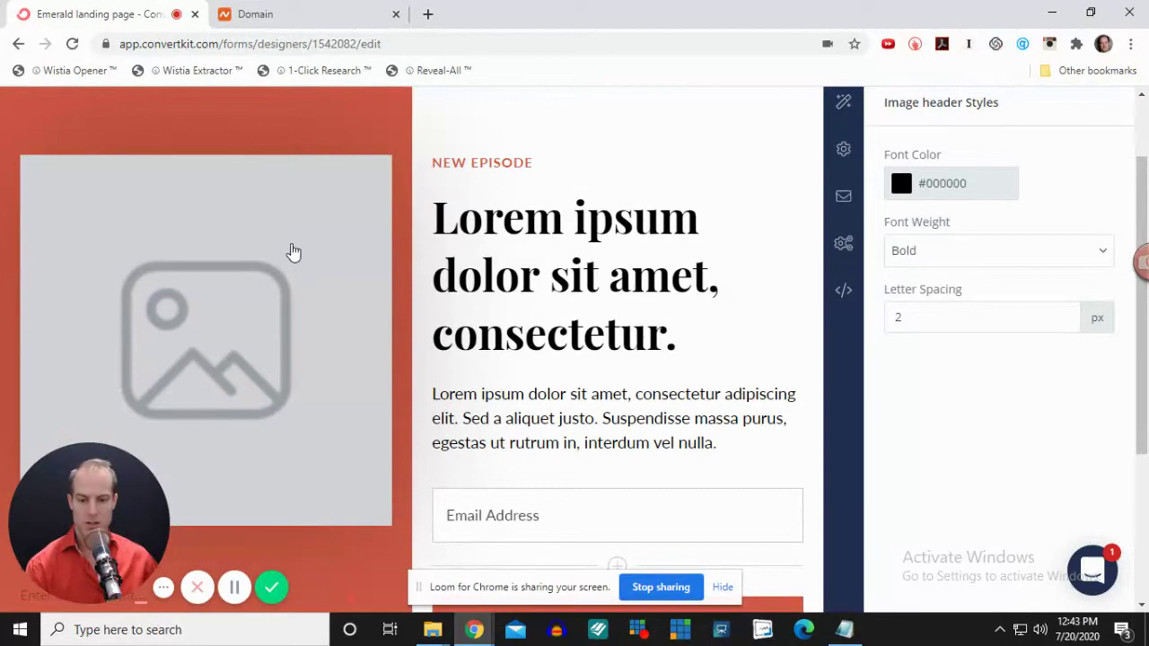
- Upload CTS3 from the Desktop and use it as the page image
left_click(292, 251)
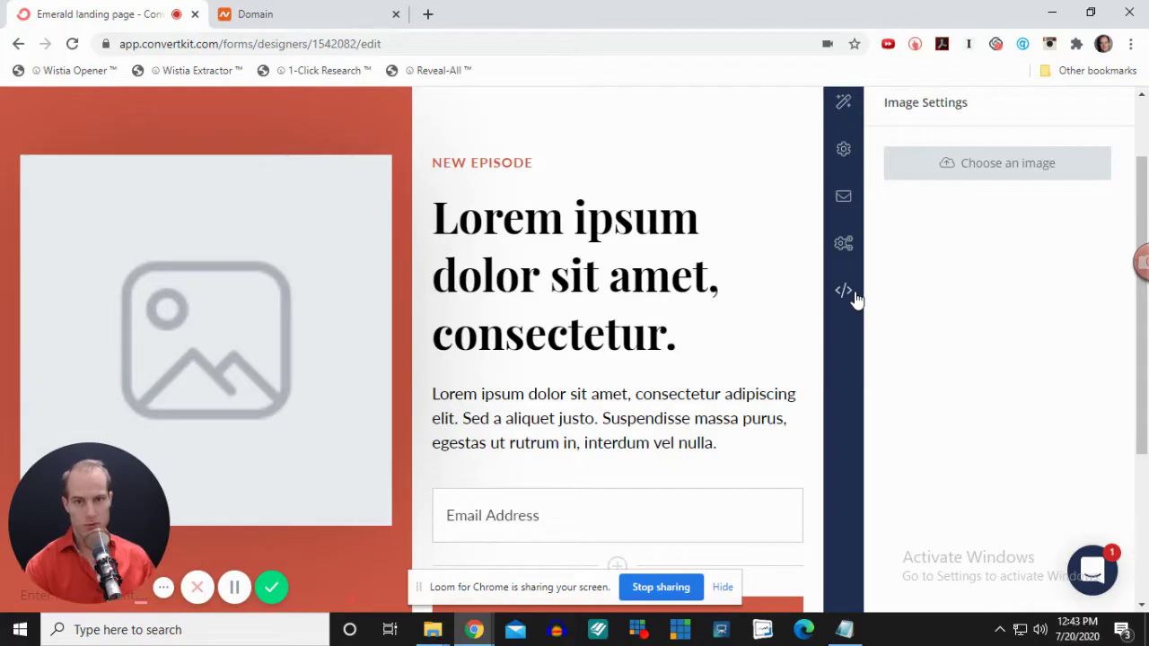
left_click(1020, 166)
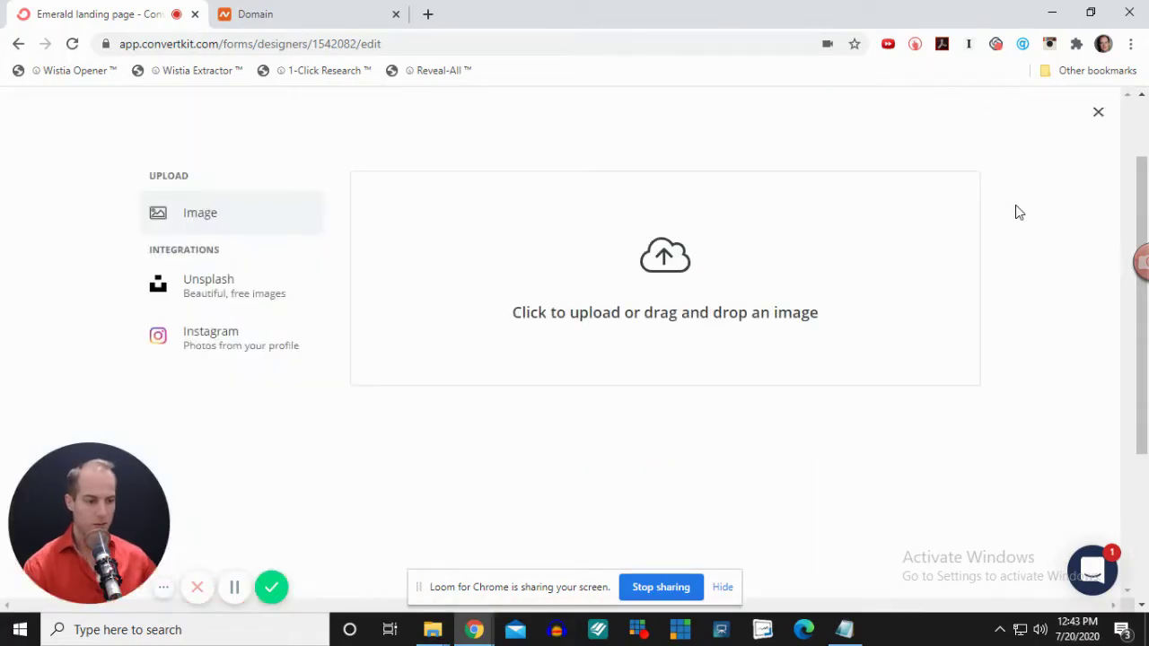
left_click(687, 277)
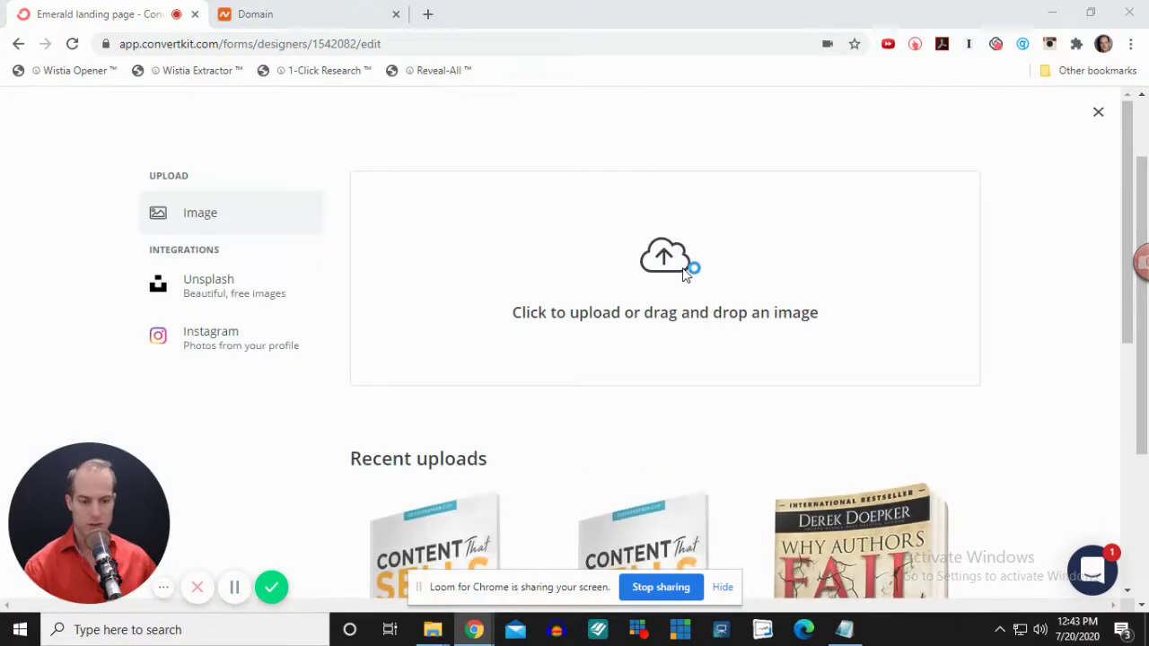
scroll(290, 167, "down", 5)
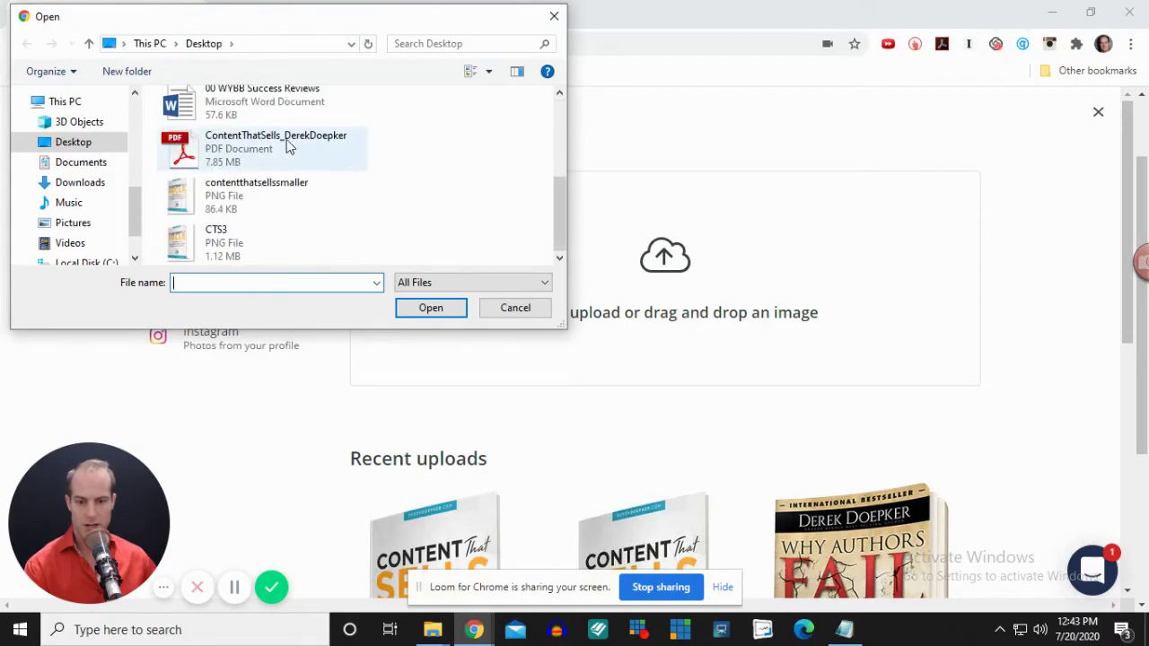
double_click(216, 243)
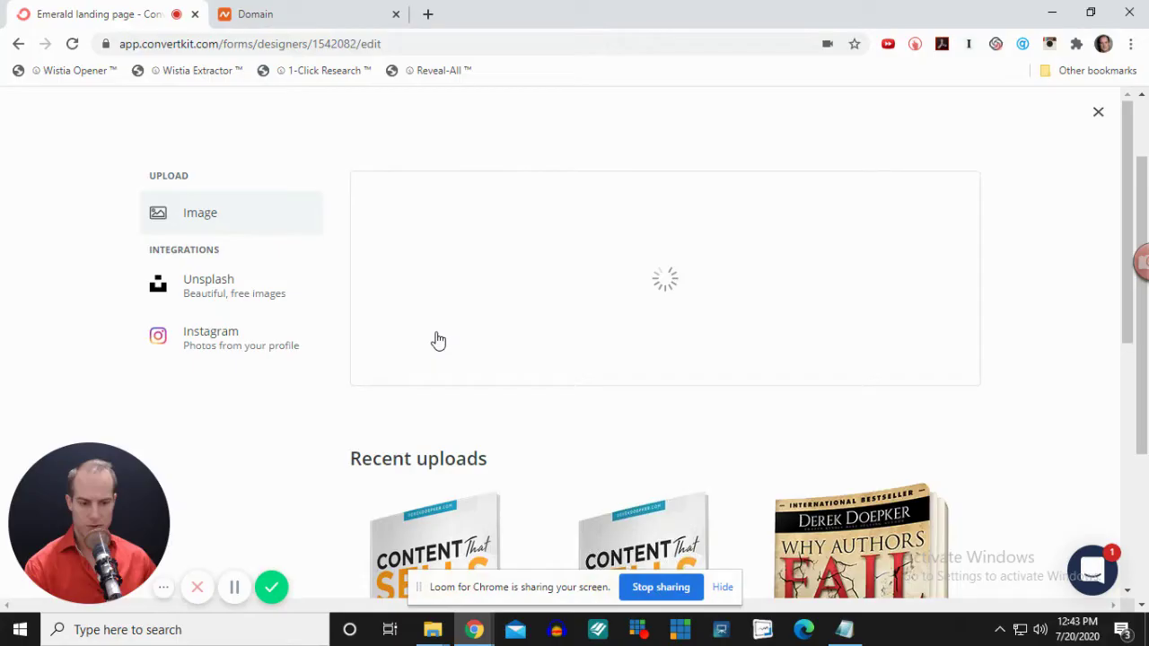
scroll(444, 341, "down", 3)
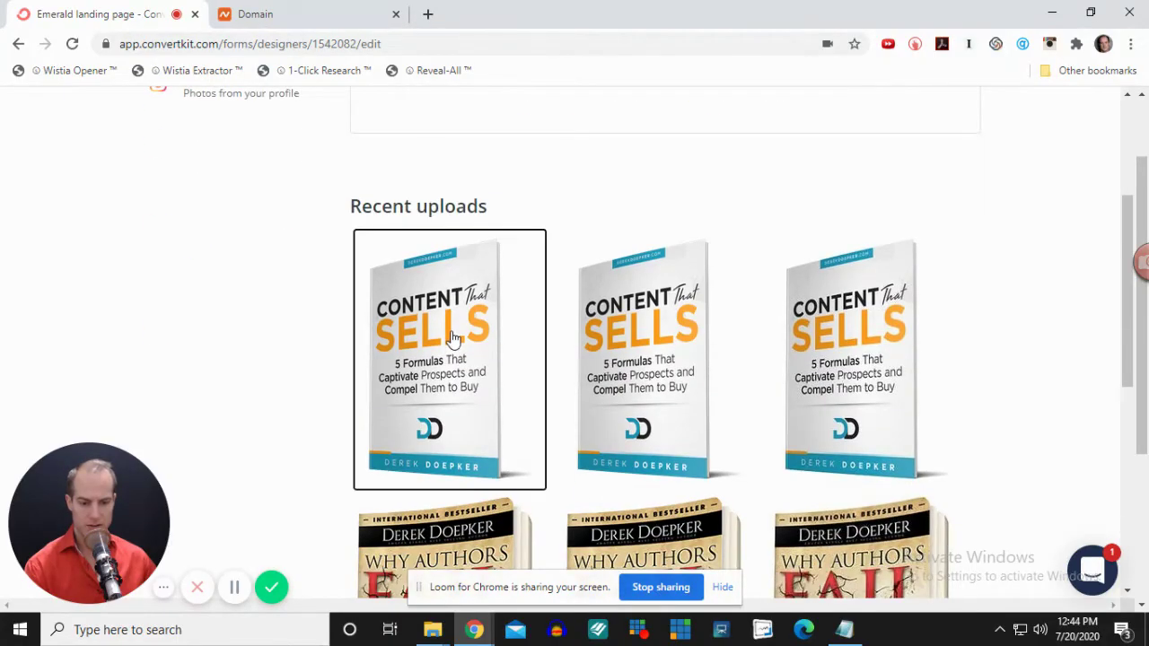
left_click(453, 338)
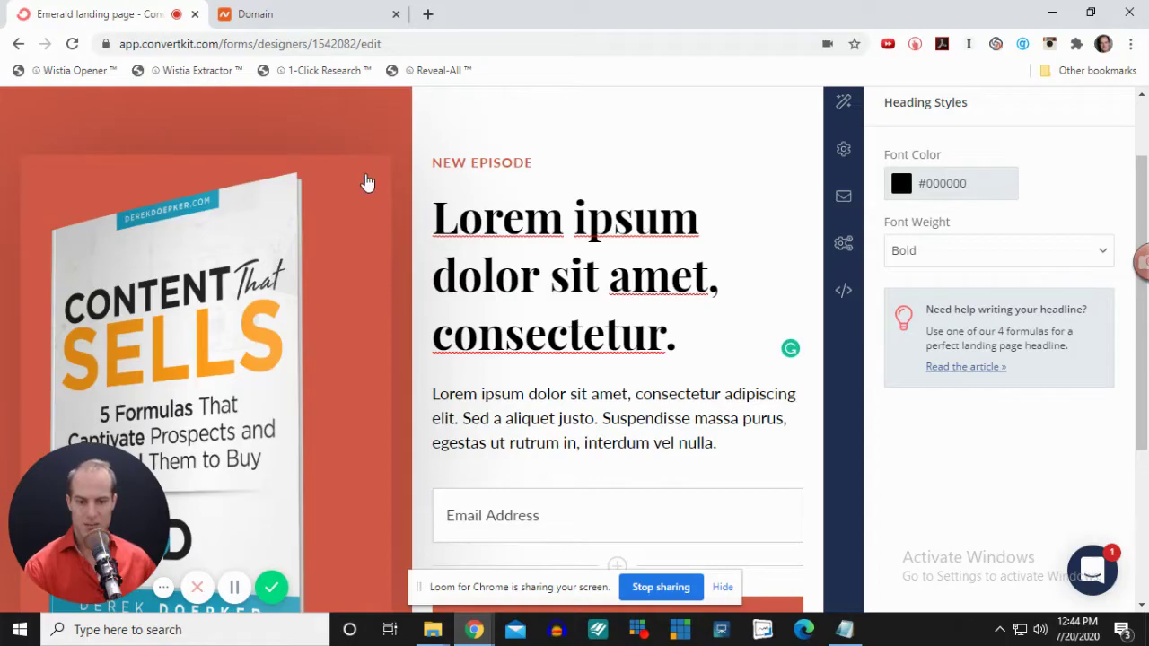
- Delete the NEW EPISODE preheader and retitle the headline 'Free Guide: Content That Sells'
scroll(374, 367, "down", 2)
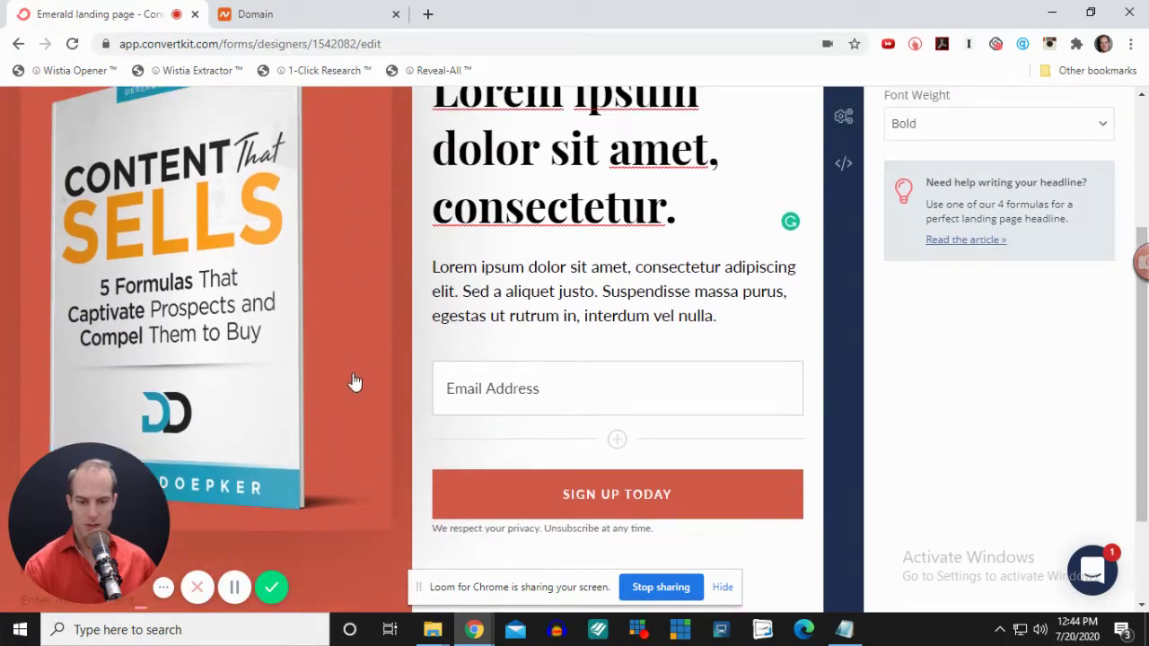
scroll(327, 362, "down", 1)
scroll(327, 362, "down", 3)
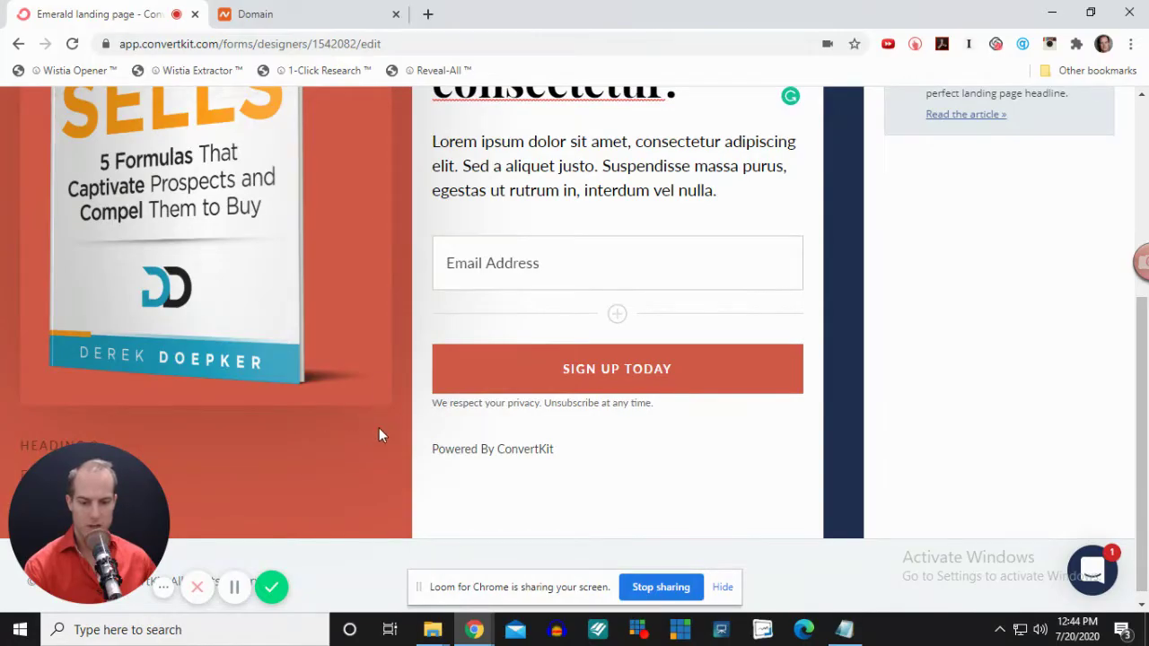
scroll(379, 435, "up", 3)
scroll(359, 428, "up", 1)
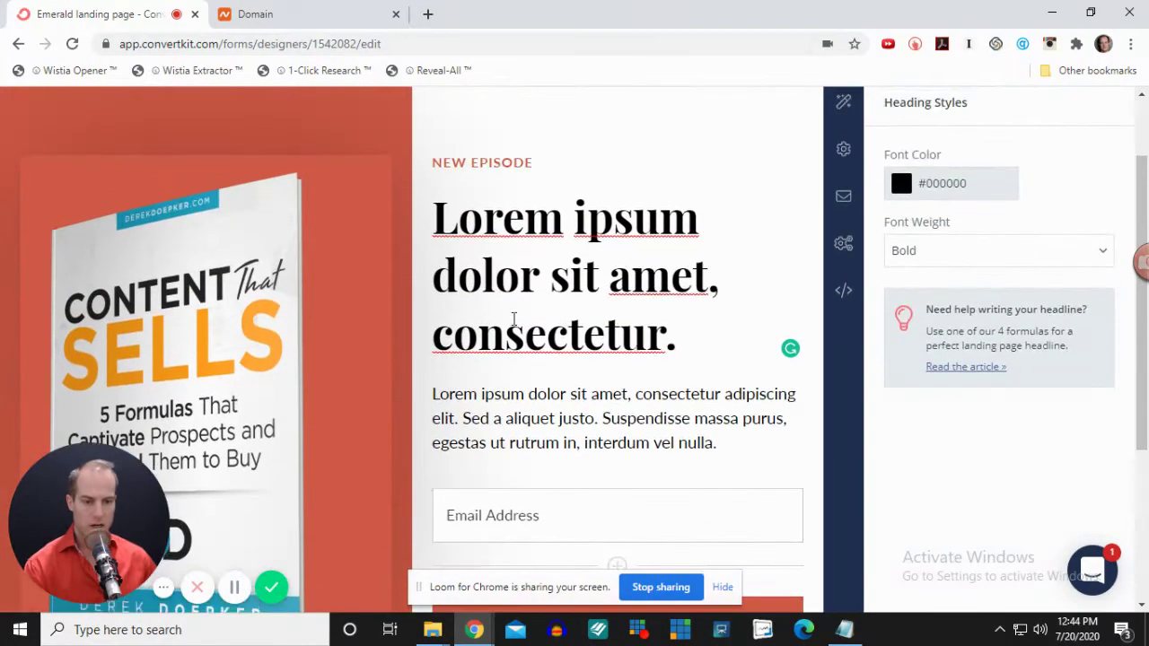
triple_click(493, 162)
key("BackSpace")
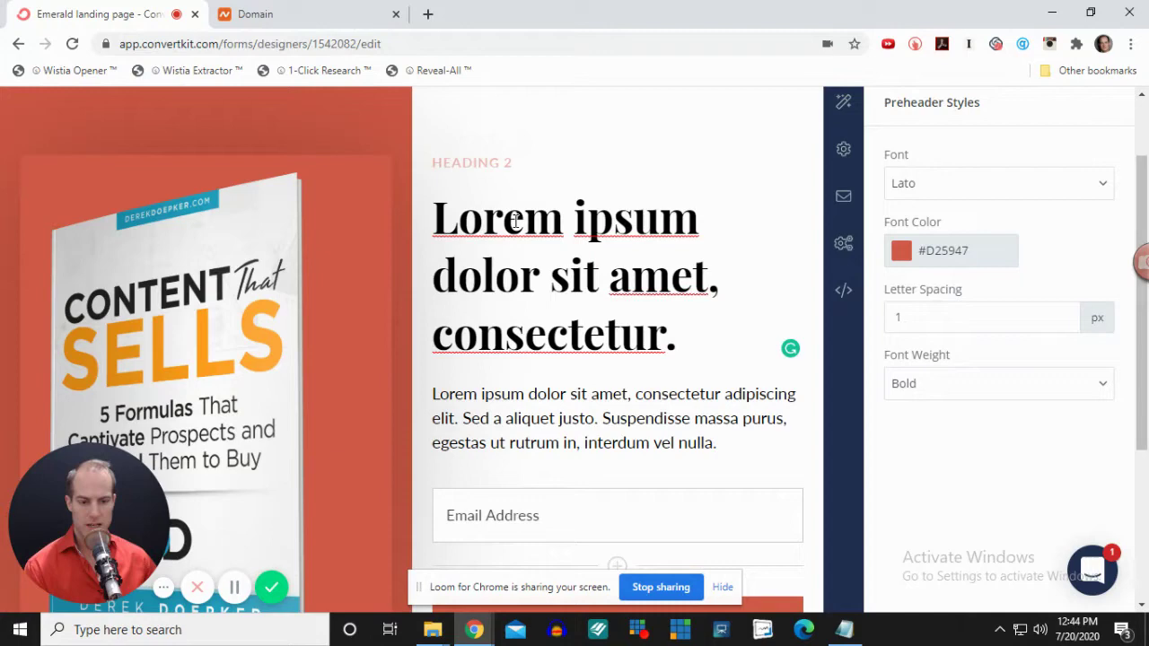
triple_click(516, 220)
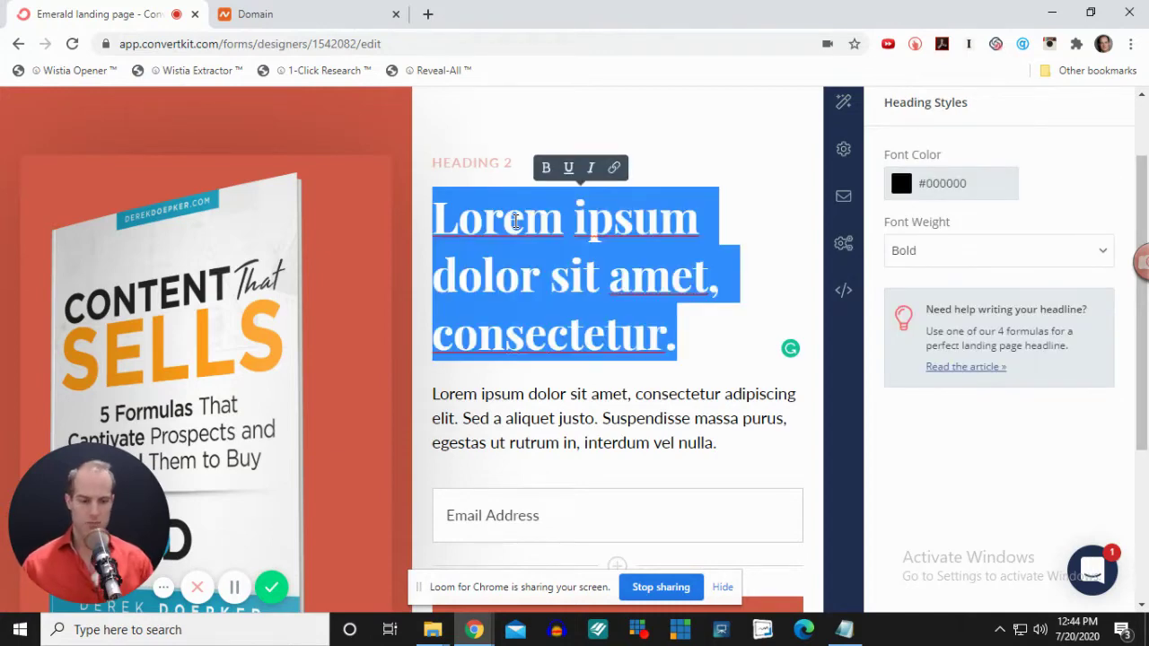
type("Free")
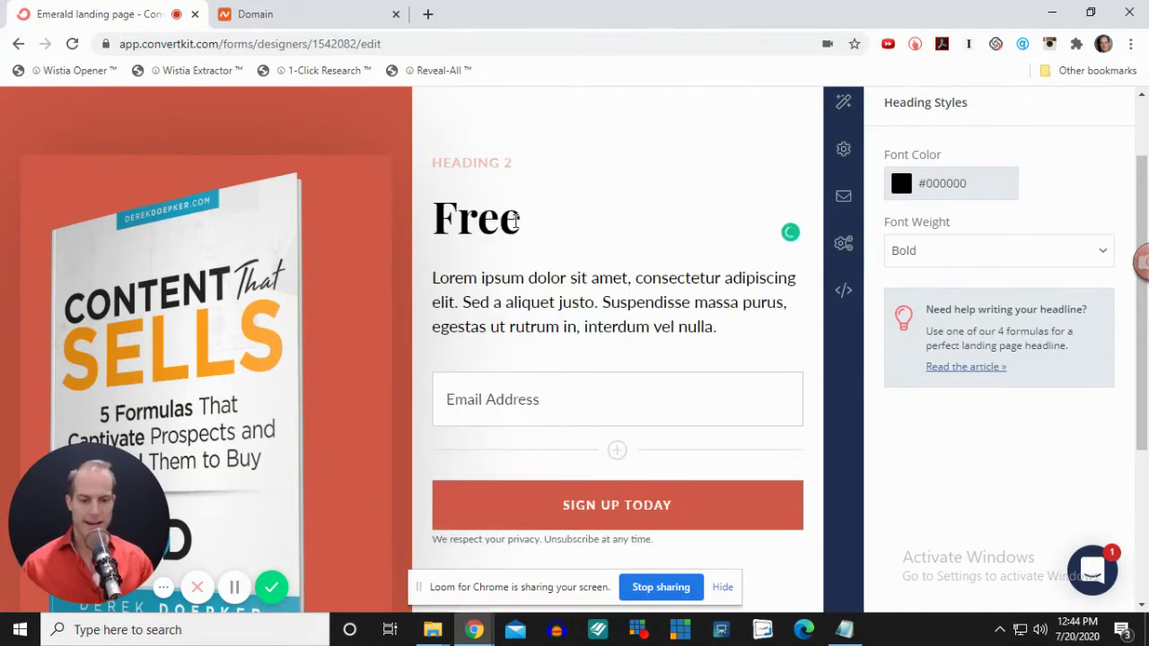
type(" Guide: ")
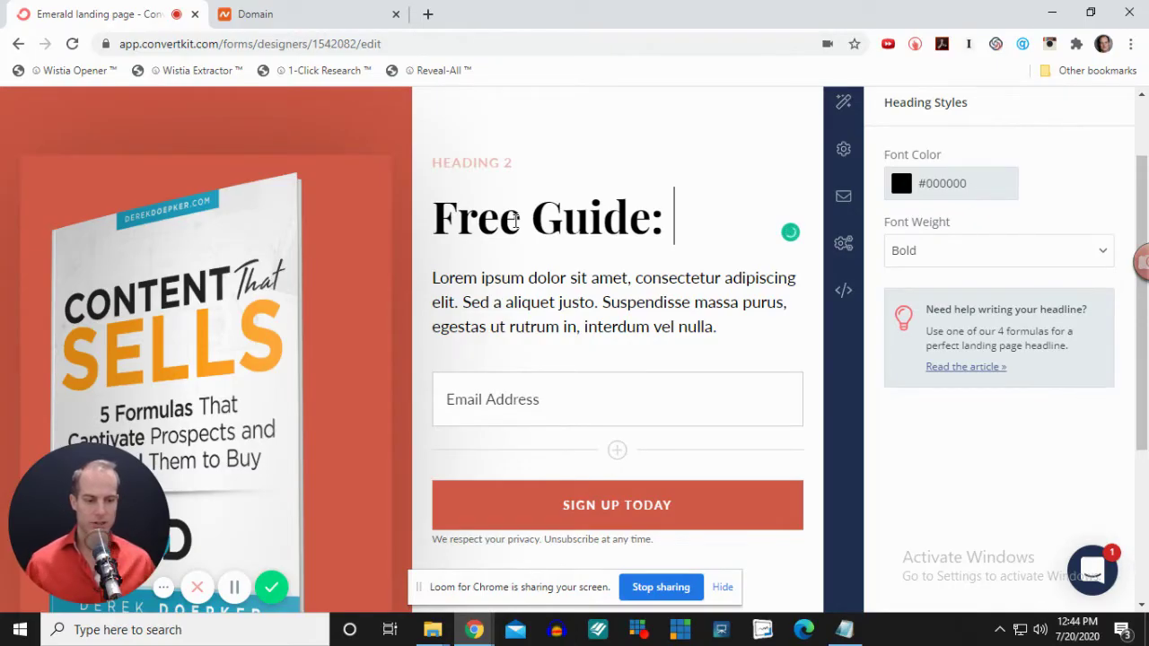
type("Content That Sells")
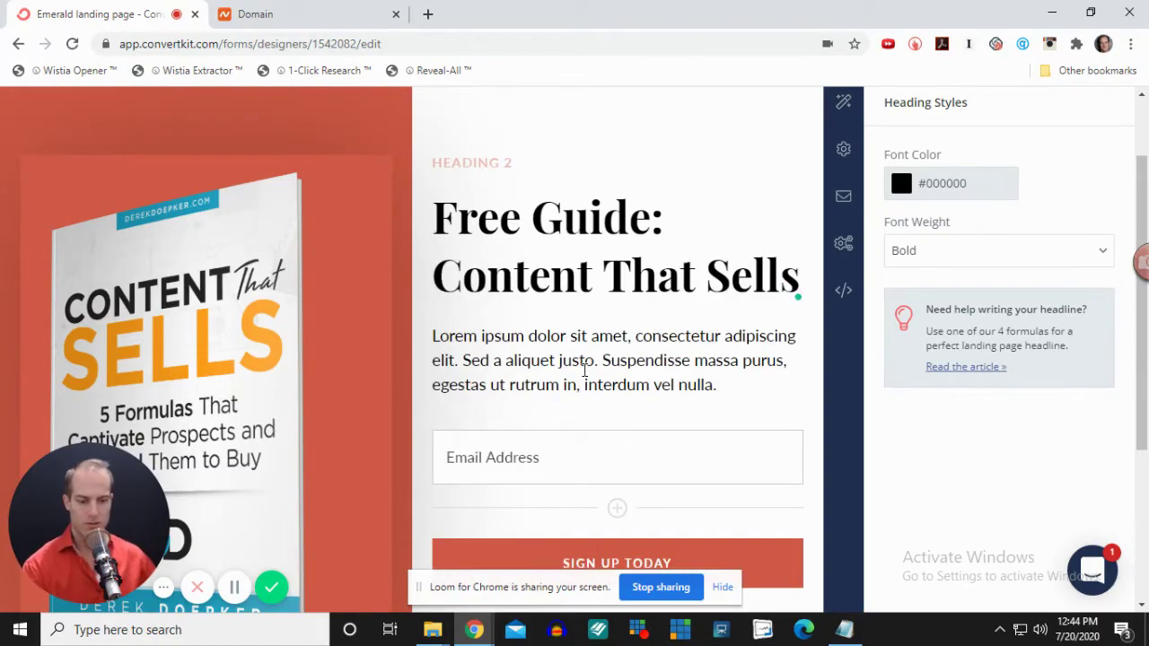
- Paste the Notepad sales copy ('Stuck wondering…') over the lorem ipsum paragraph
left_click(590, 382)
triple_click(584, 362)
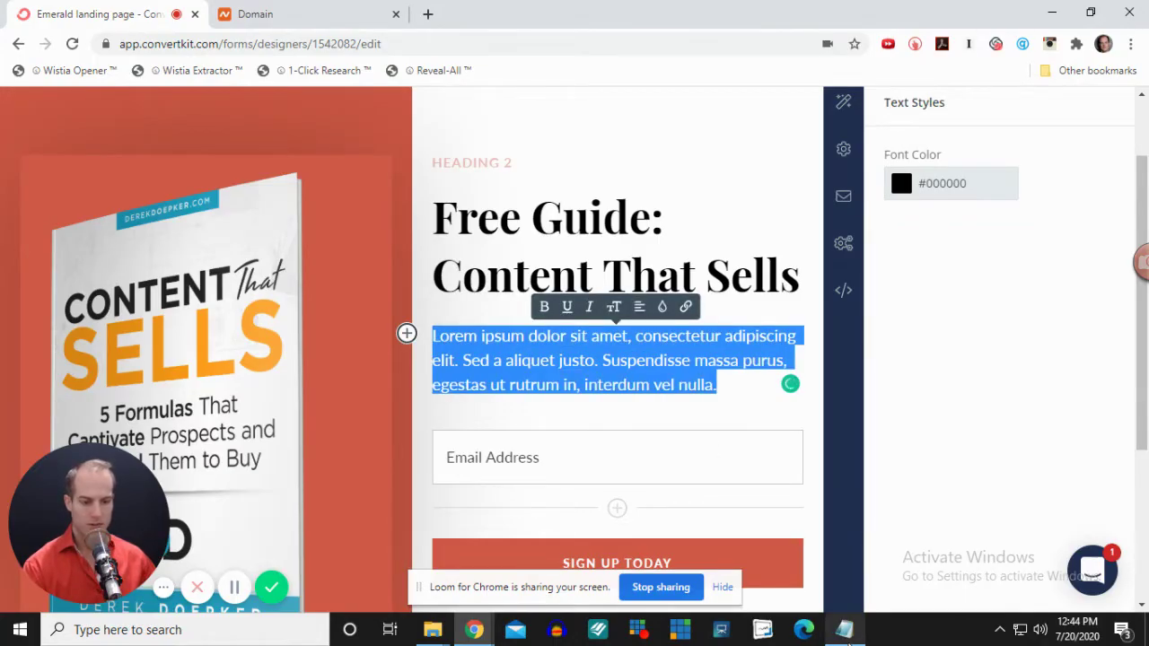
left_click(843, 629)
key("ctrl+a")
key("ctrl+c")
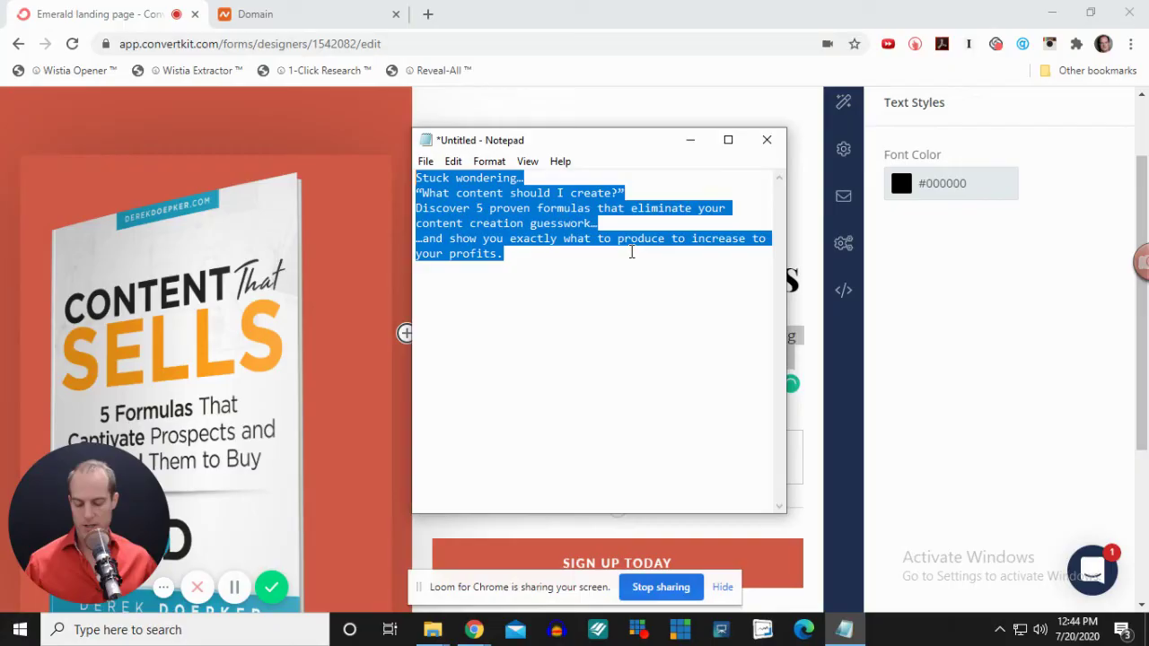
left_click(690, 140)
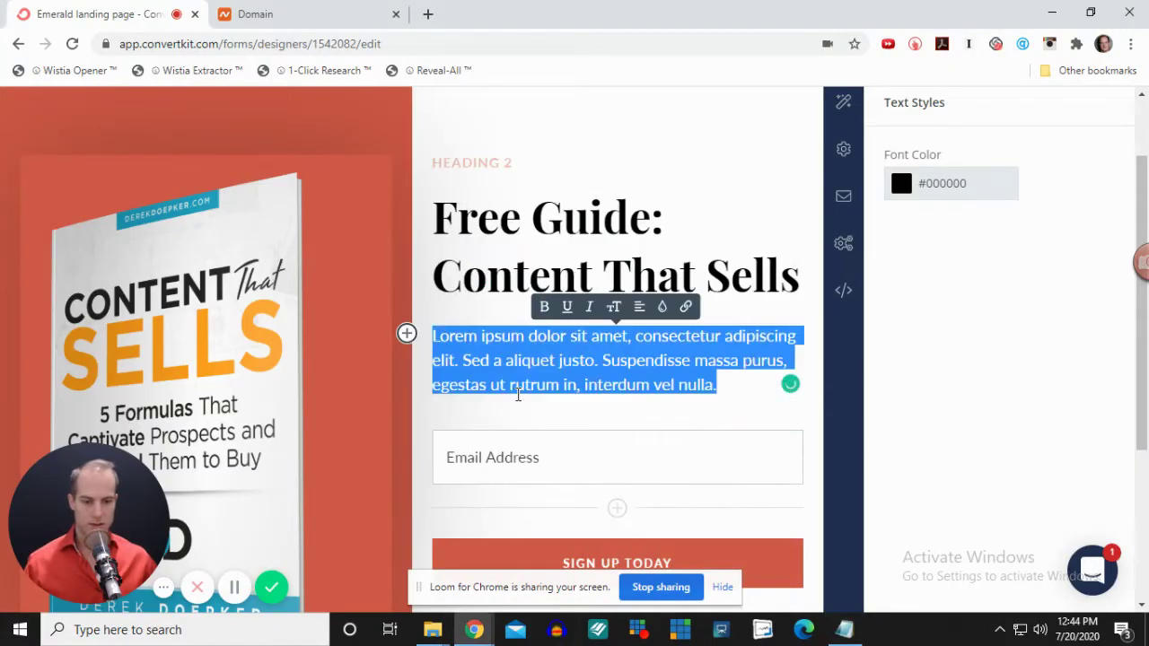
left_click(509, 352)
key("ctrl+a")
key("ctrl+v")
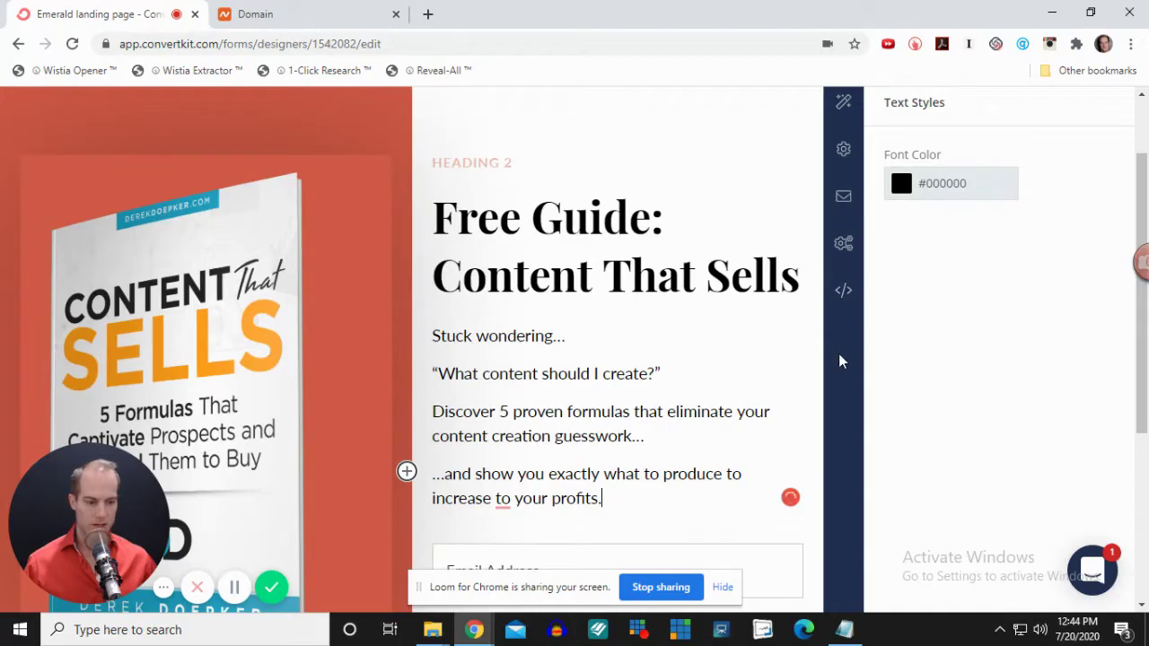
scroll(679, 351, "down", 1)
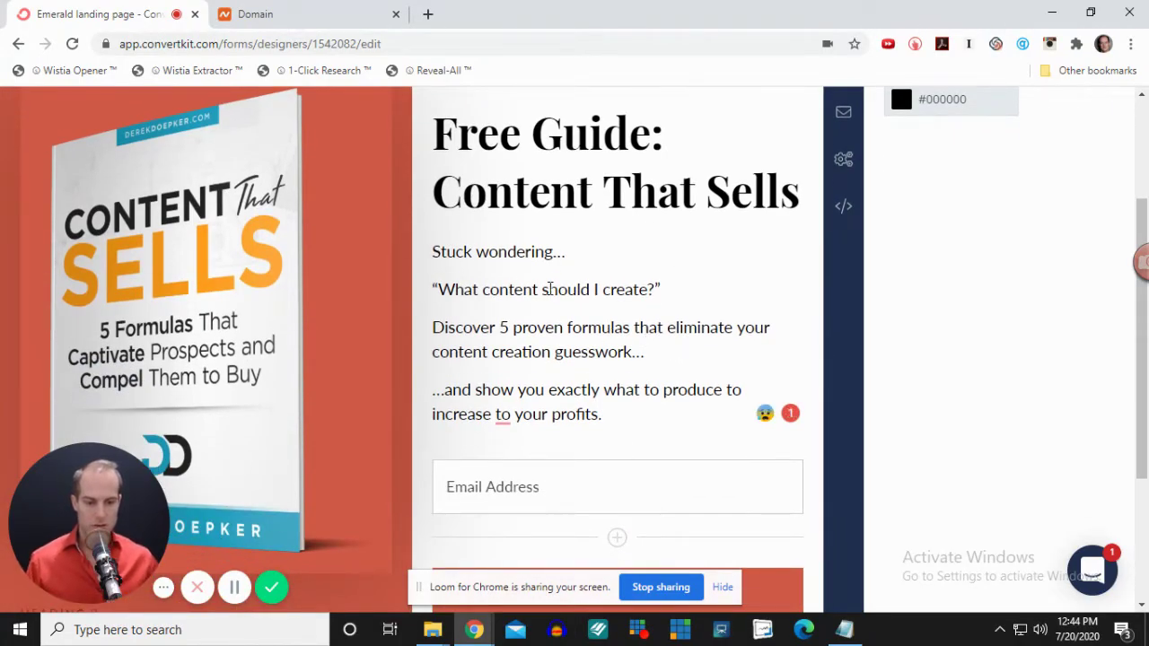
- Change the button text from 'SIGN UP TODAY' to 'SIGN UP NOW!'
scroll(652, 198, "down", 3)
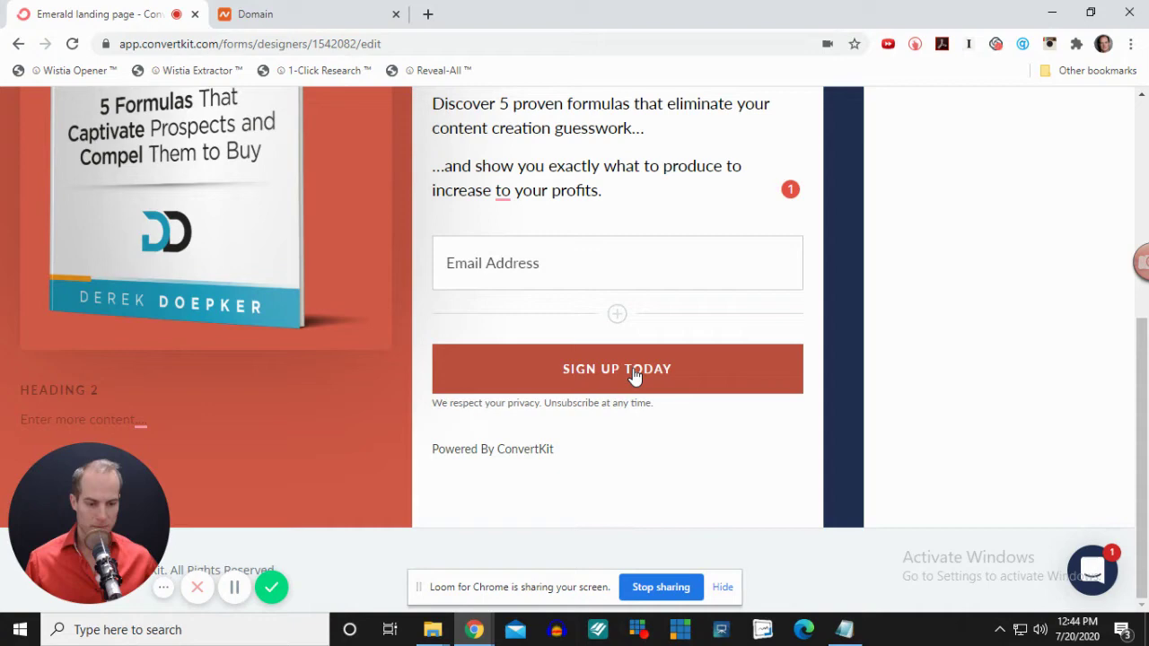
left_click(631, 375)
left_click_drag(627, 375, 674, 381)
type("N")
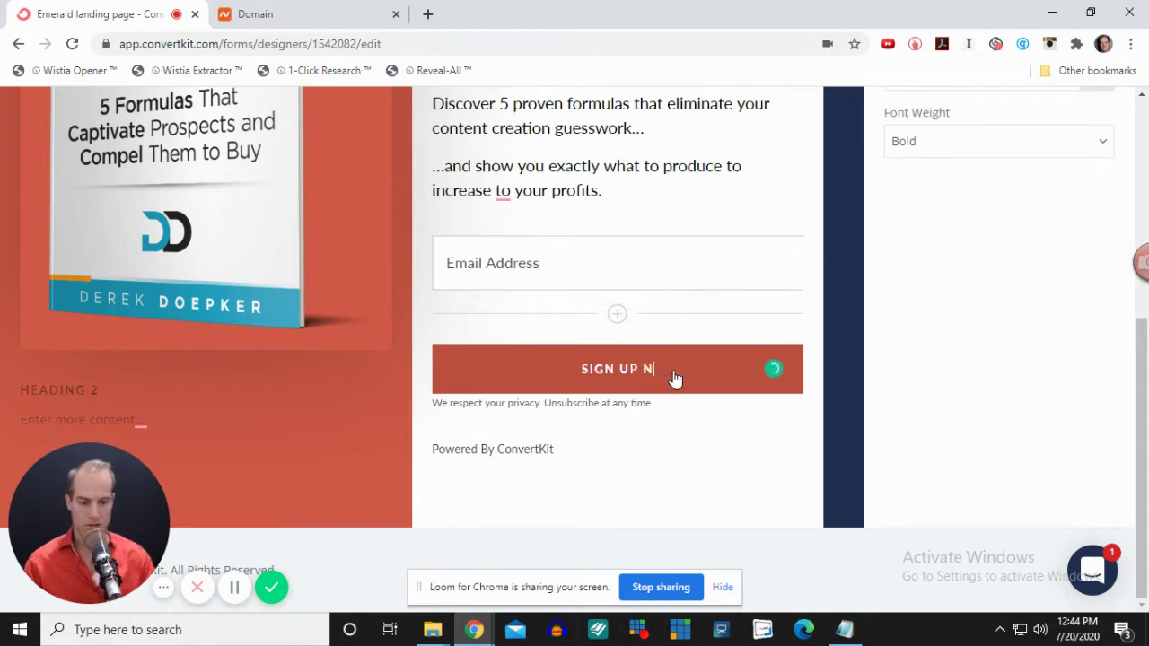
type("OW!")
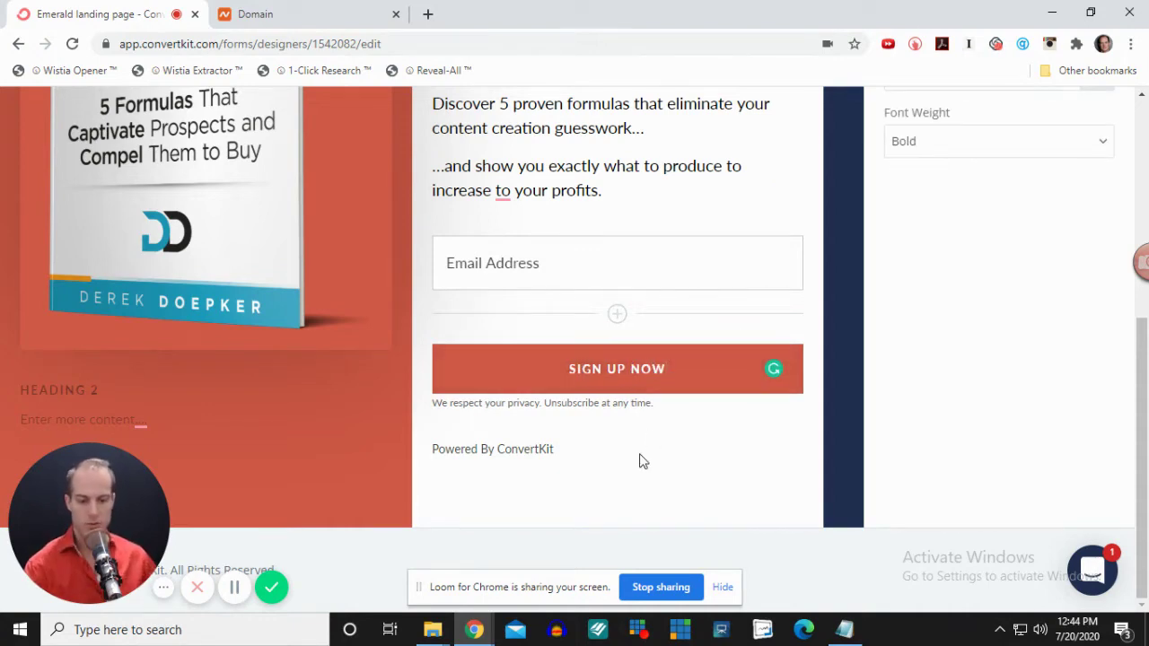
scroll(448, 426, "up", 4)
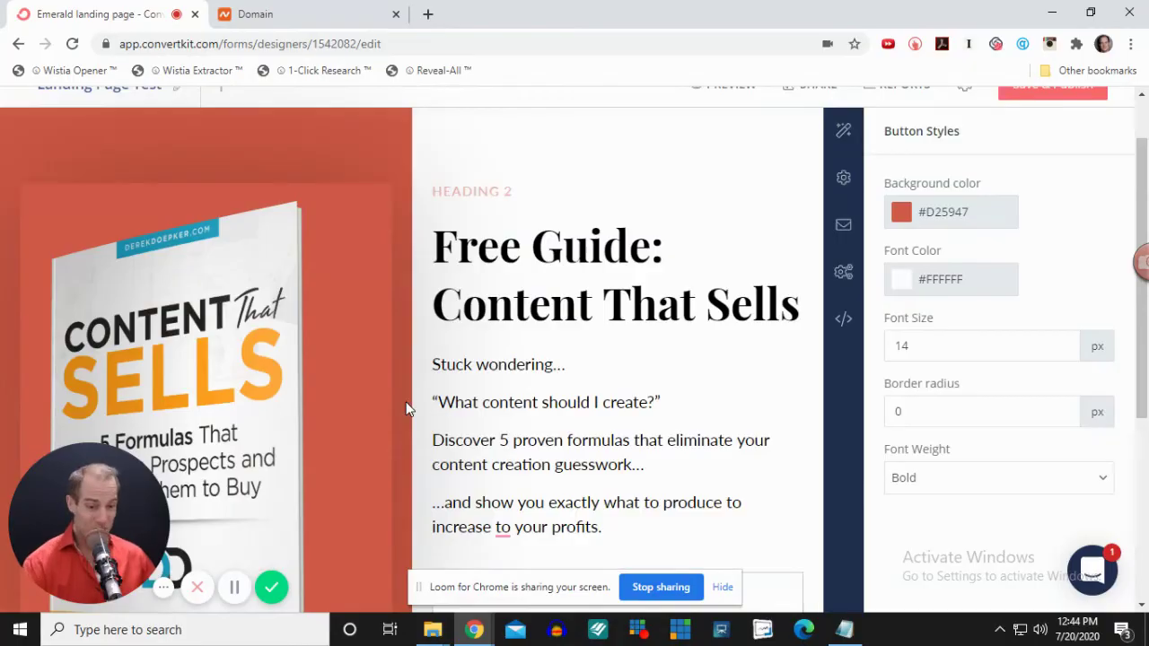
scroll(431, 404, "down", 3)
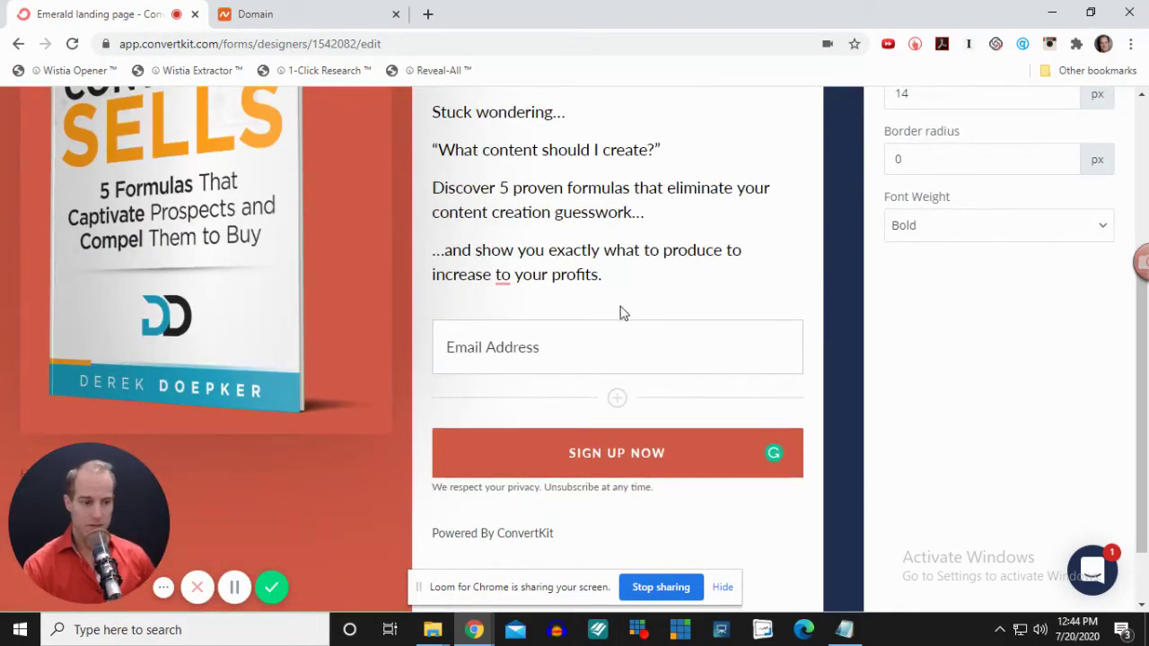
scroll(622, 312, "up", 4)
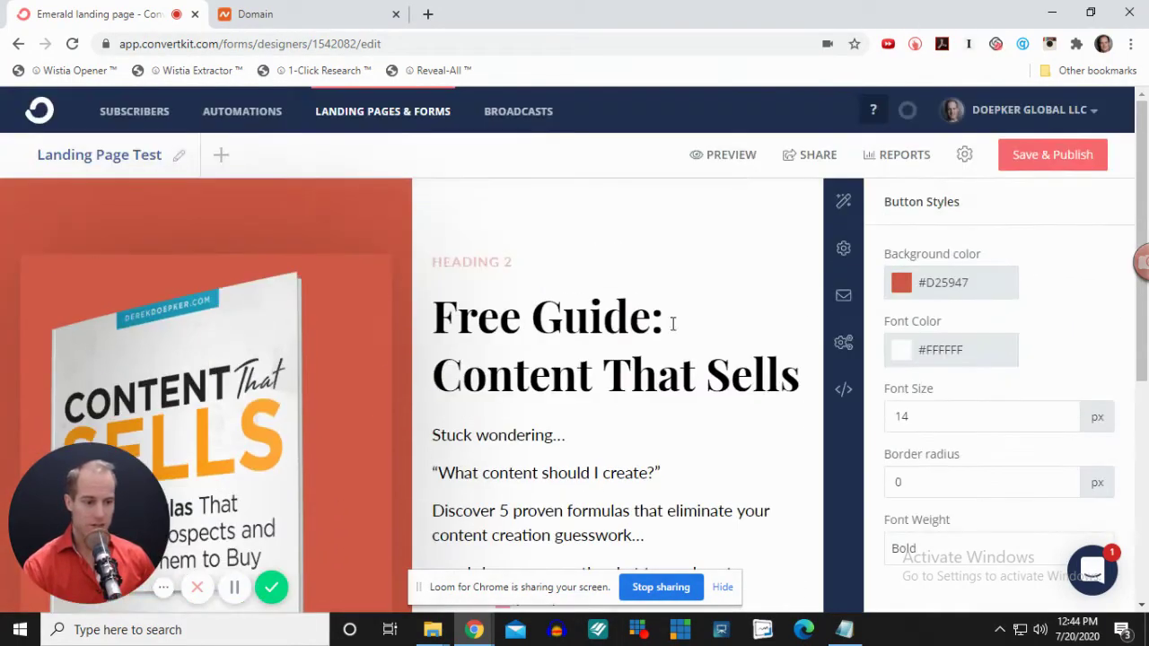
- Switch the incentive confirmation email to a different From sender address
left_click(844, 203)
scroll(999, 374, "down", 3)
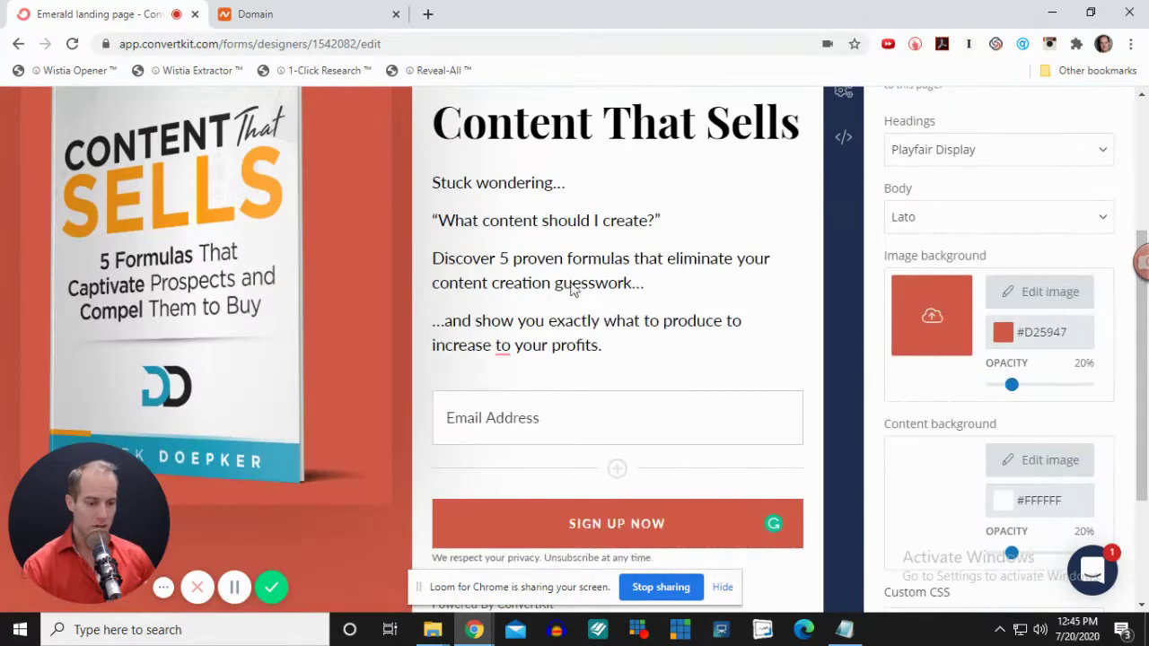
scroll(947, 392, "up", 3)
left_click(846, 251)
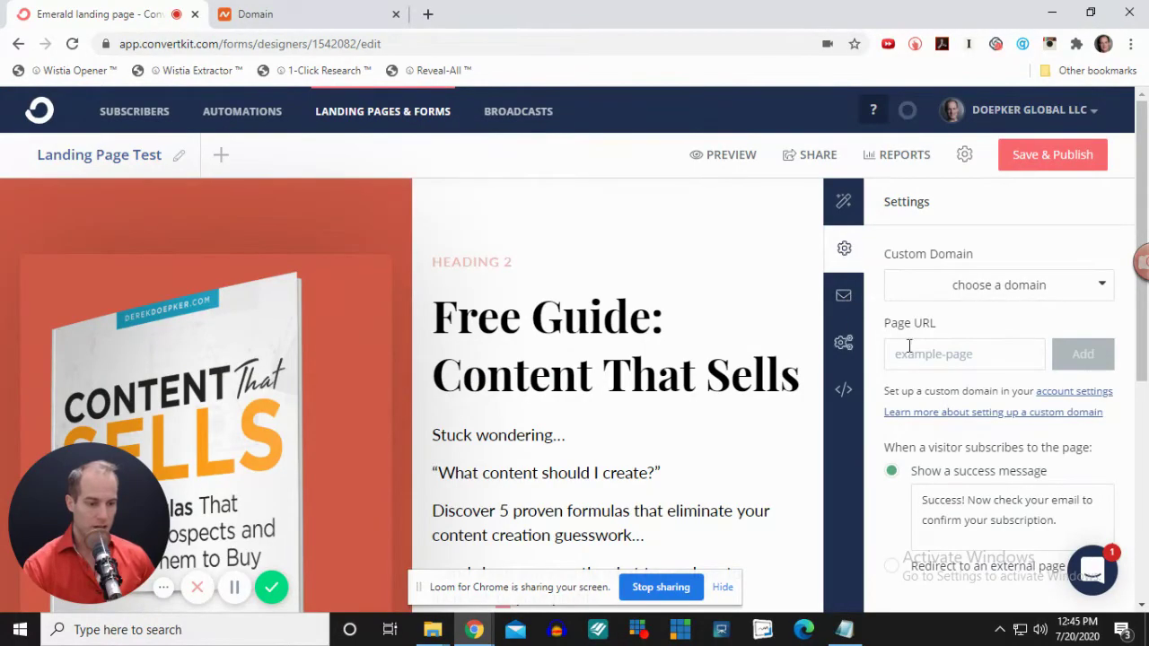
left_click(843, 303)
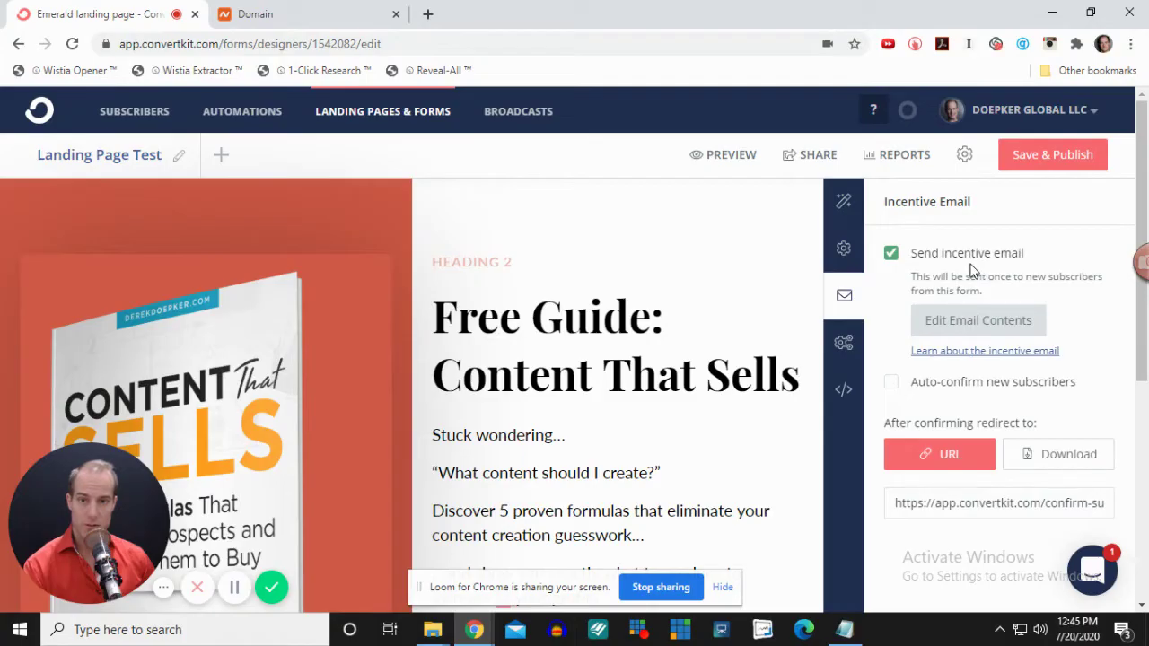
left_click(979, 330)
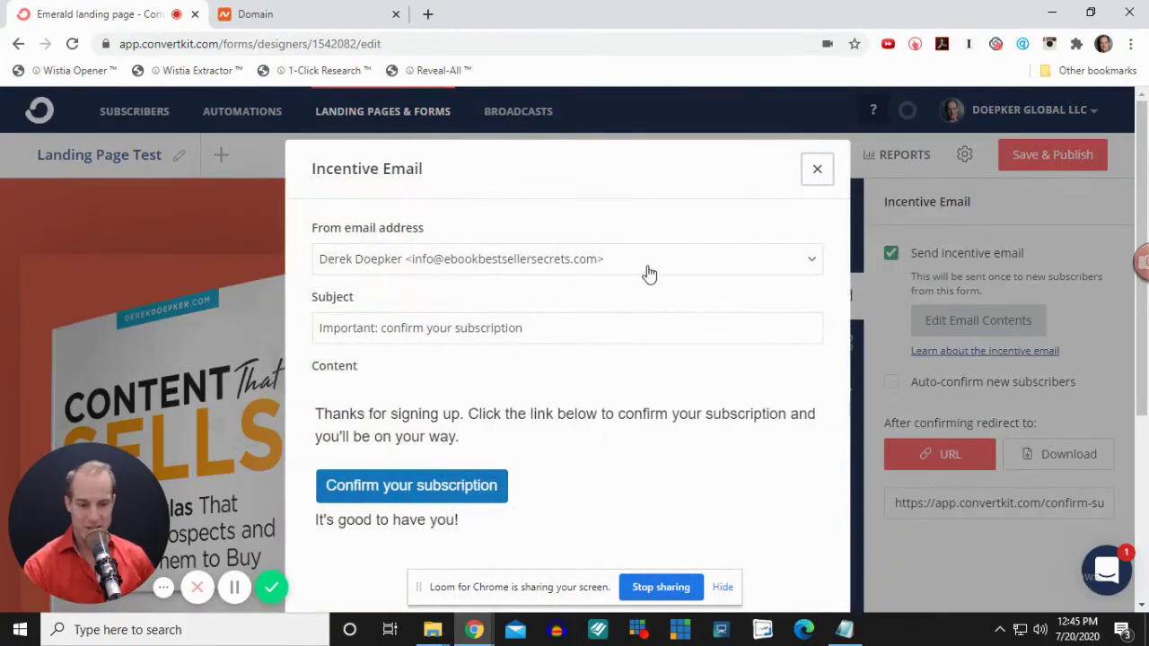
left_click(642, 262)
left_click(557, 357)
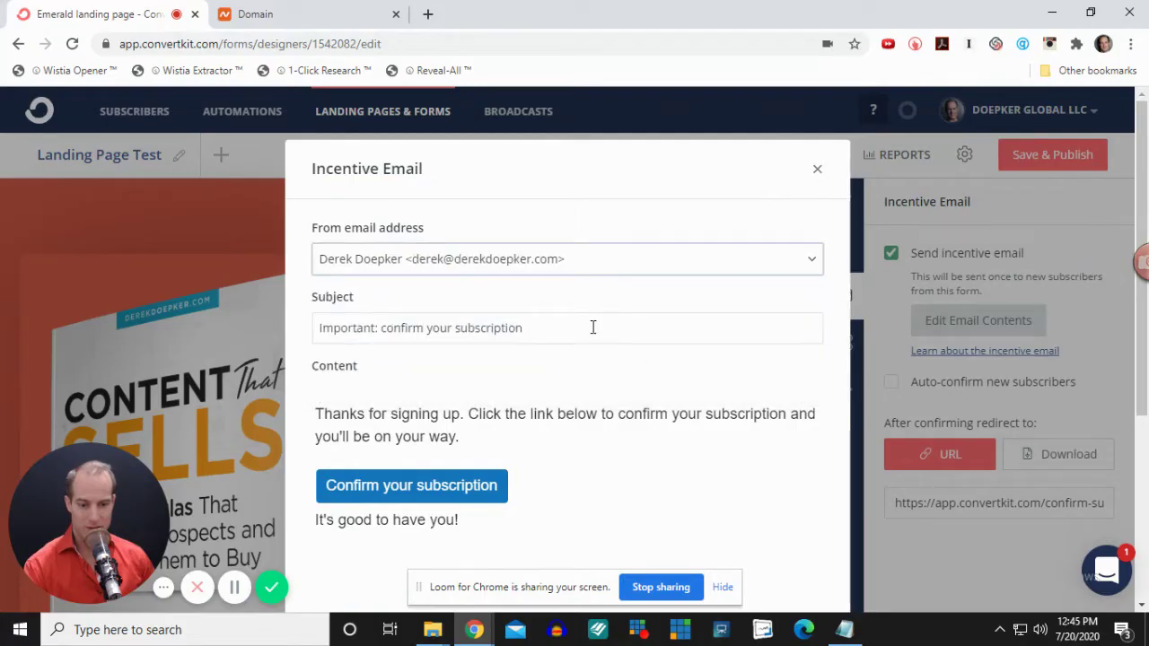
scroll(584, 323, "down", 1)
scroll(659, 472, "up", 1)
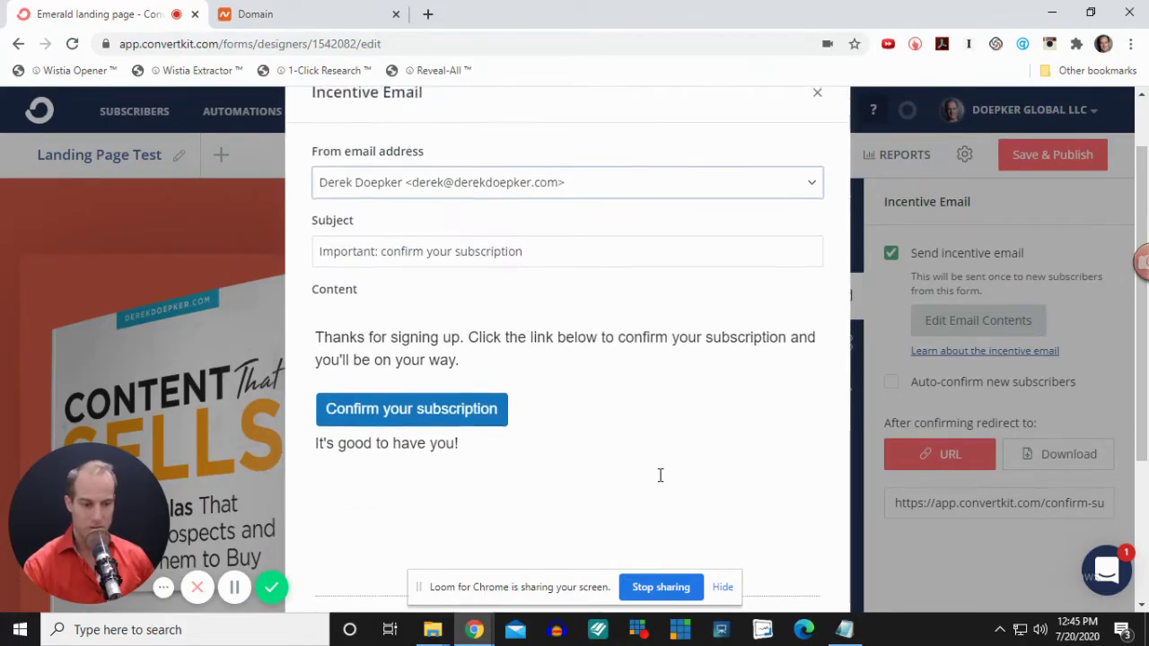
left_click(817, 170)
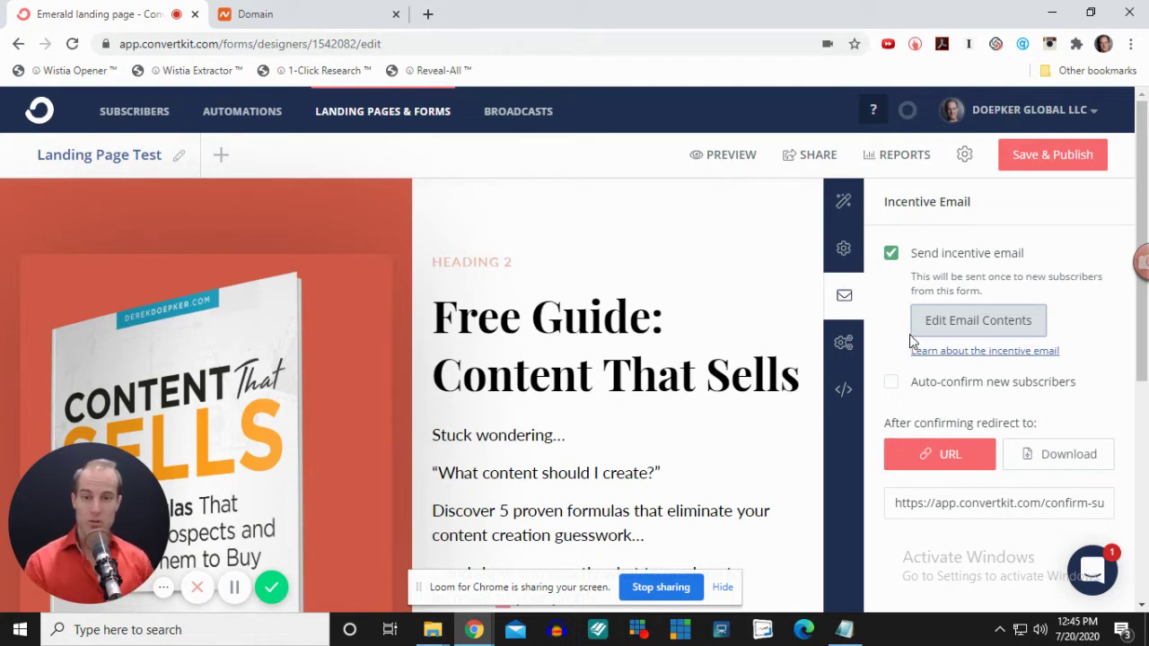
- Deliver the Content That Sells PDF as a download after confirmation
scroll(959, 364, "down", 1)
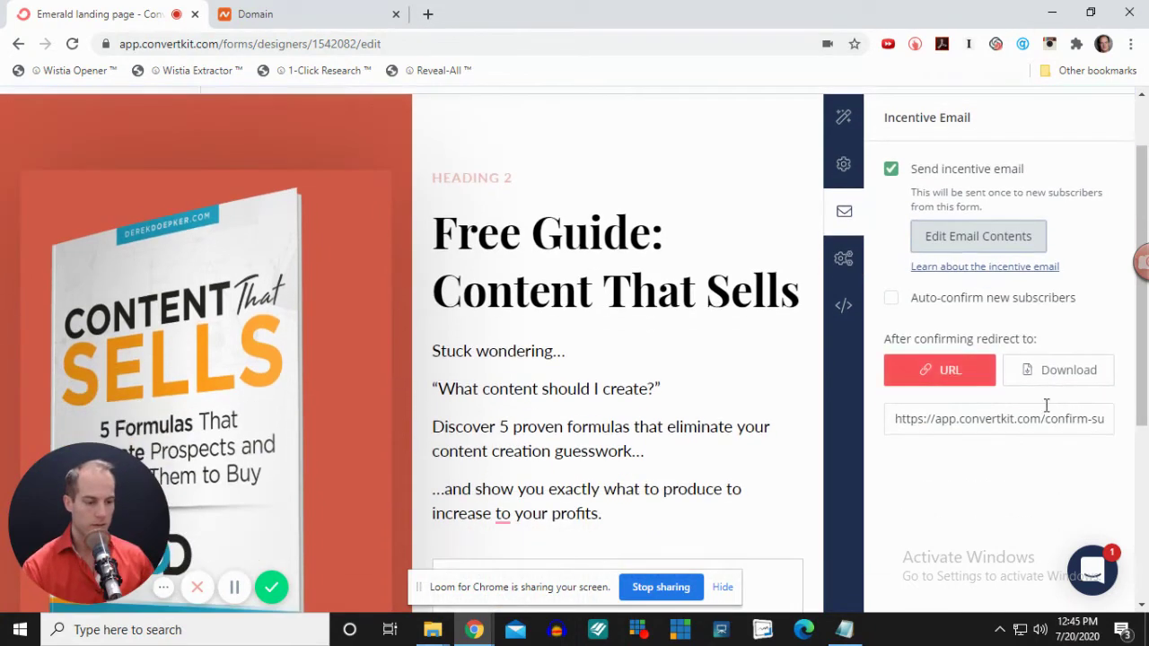
left_click(1068, 377)
left_click(951, 438)
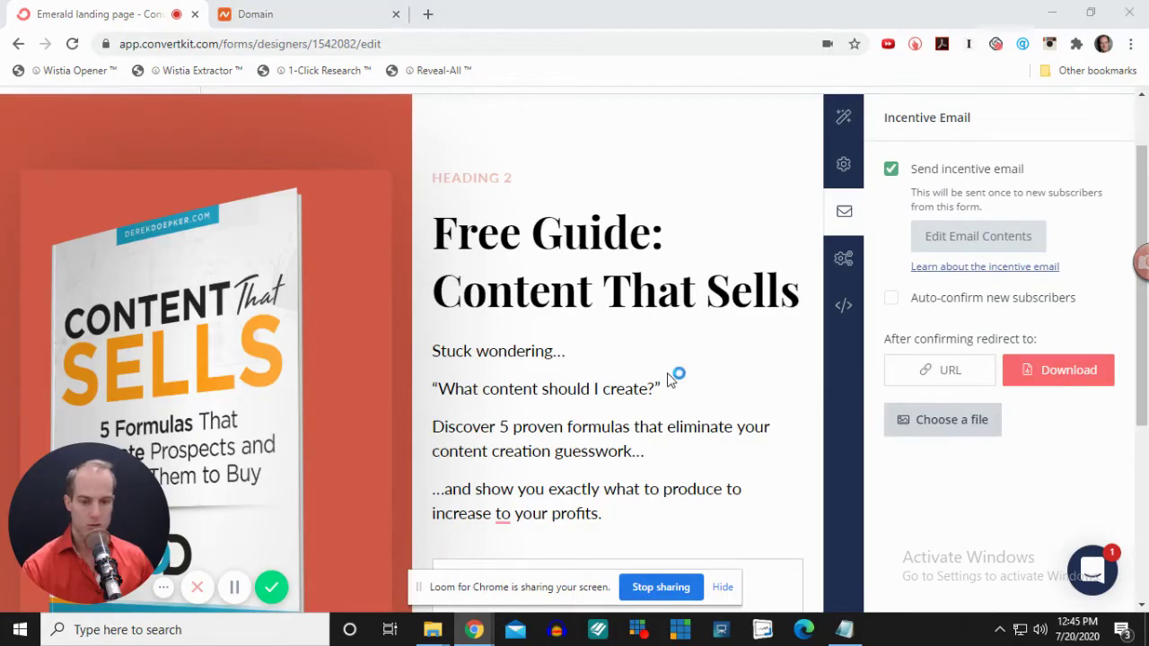
scroll(552, 233, "down", 5)
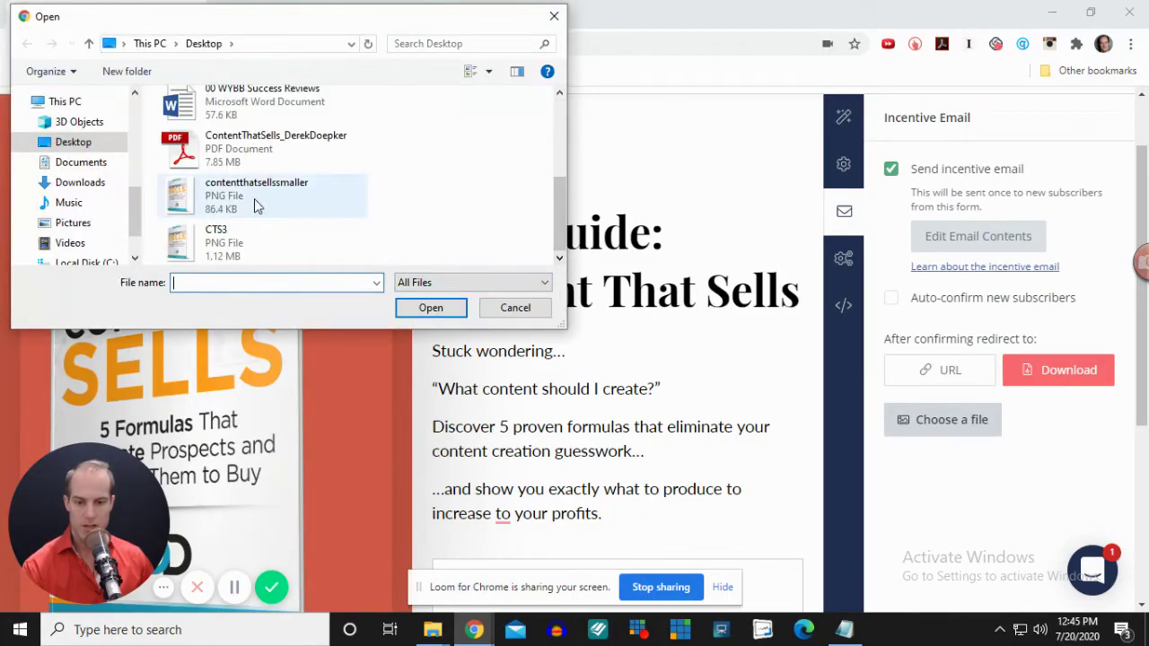
double_click(269, 143)
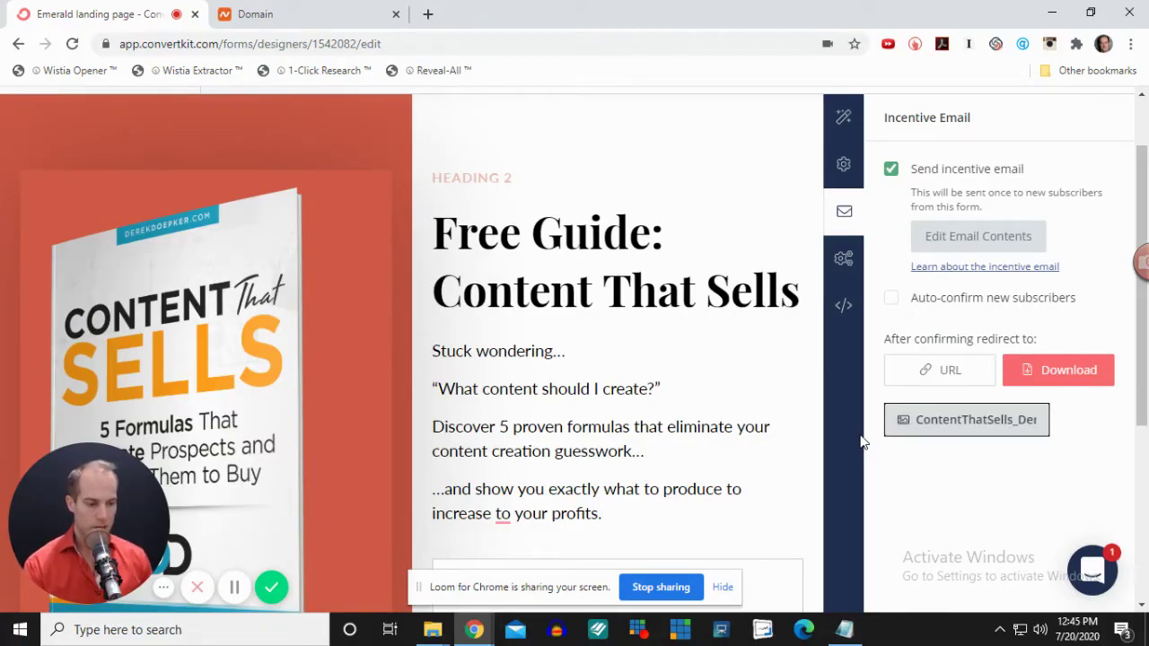
- Save & Publish the landing page and copy its live share URL
left_click(848, 260)
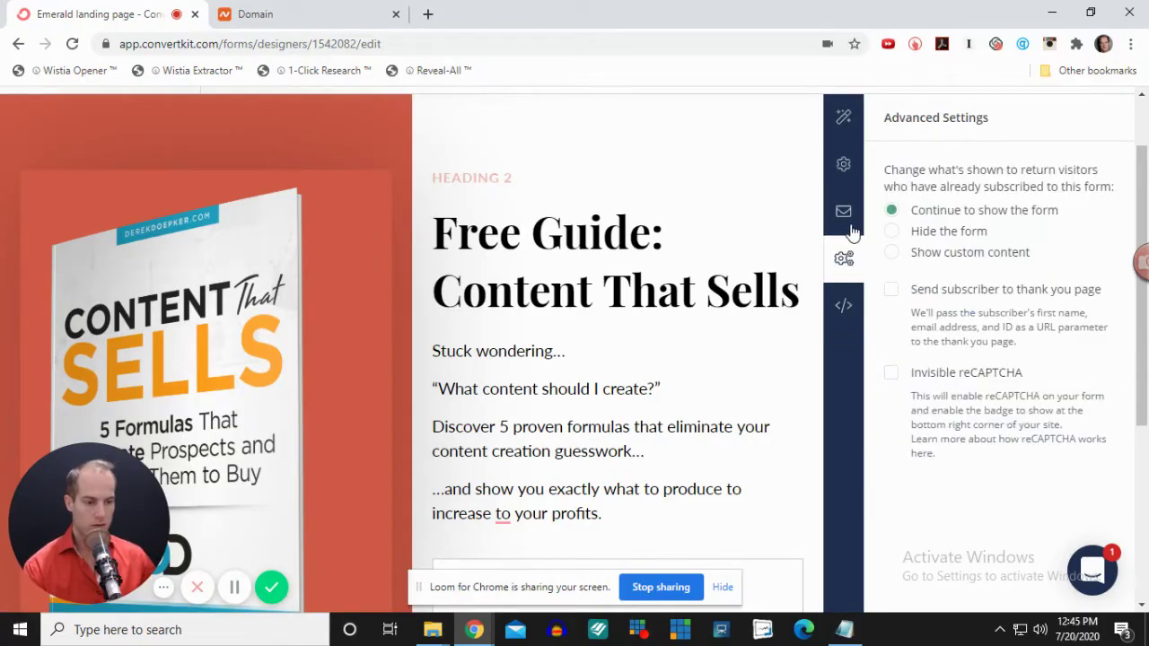
left_click(849, 325)
scroll(1008, 440, "down", 1)
scroll(996, 454, "down", 5)
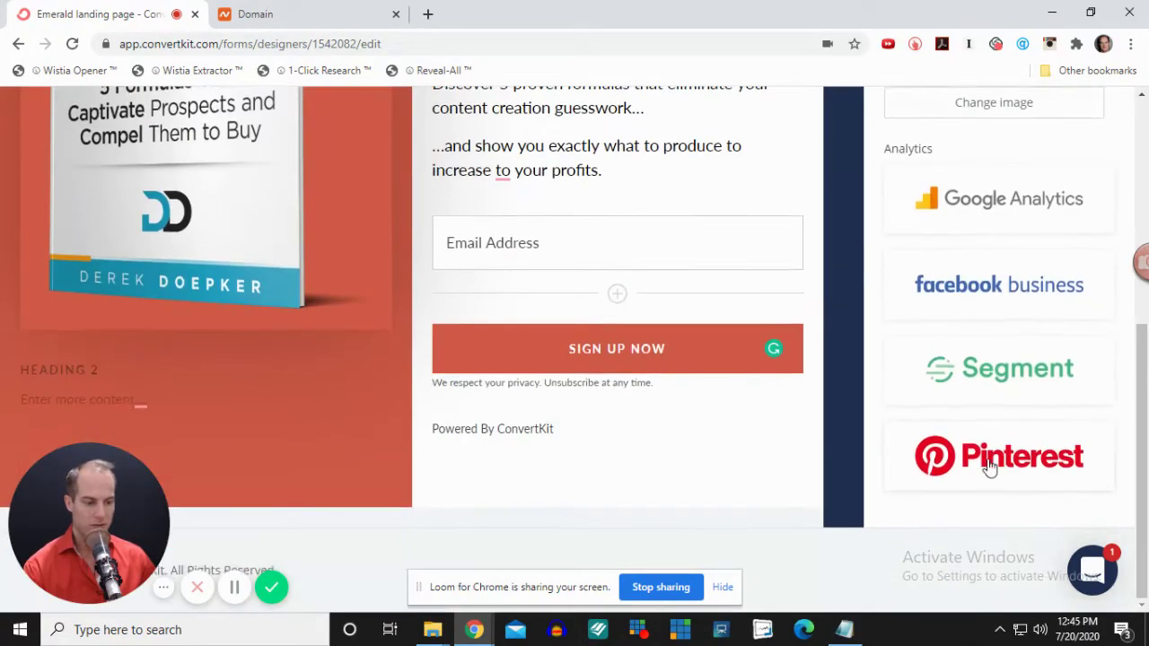
scroll(978, 449, "up", 6)
left_click(1087, 160)
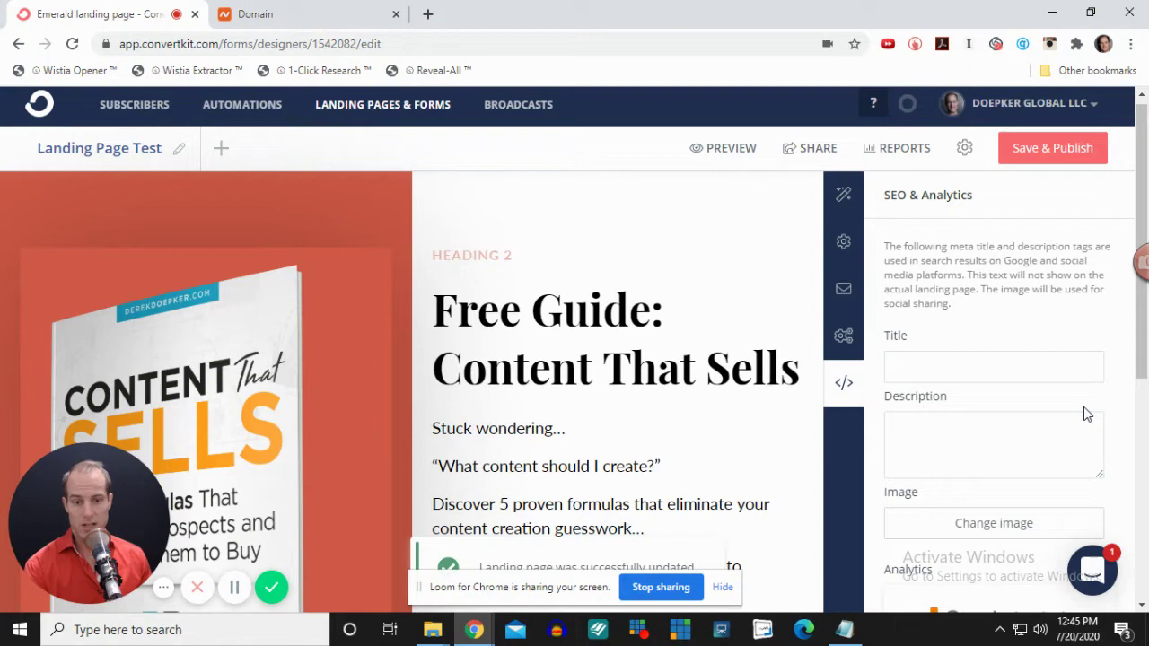
left_click(809, 153)
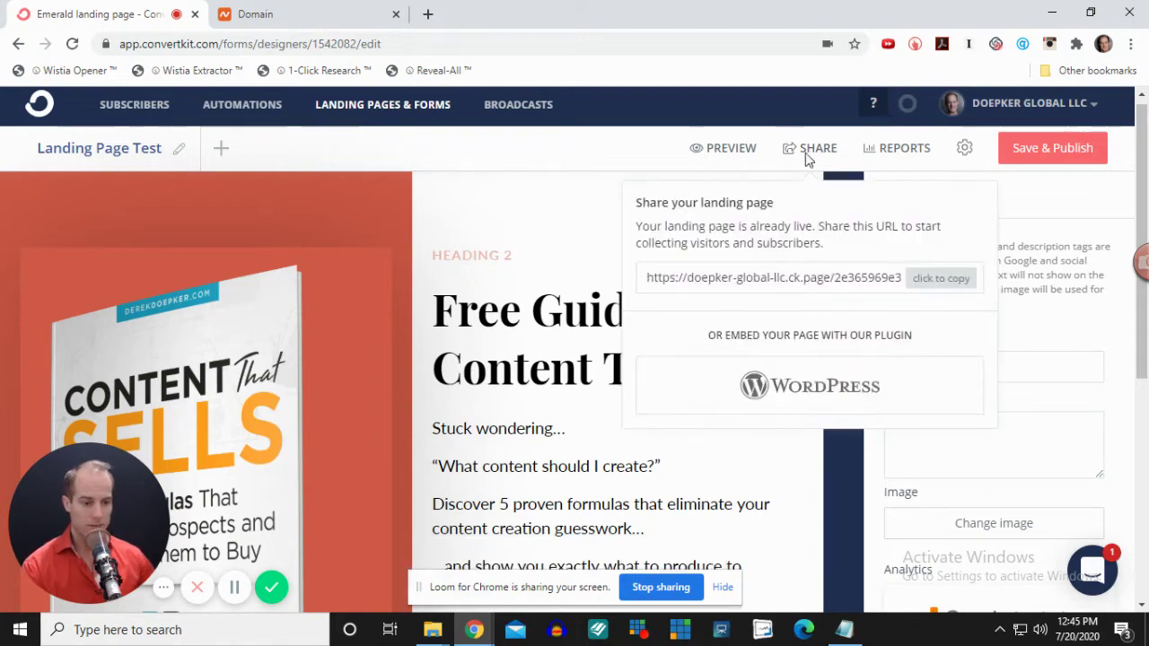
left_click(938, 283)
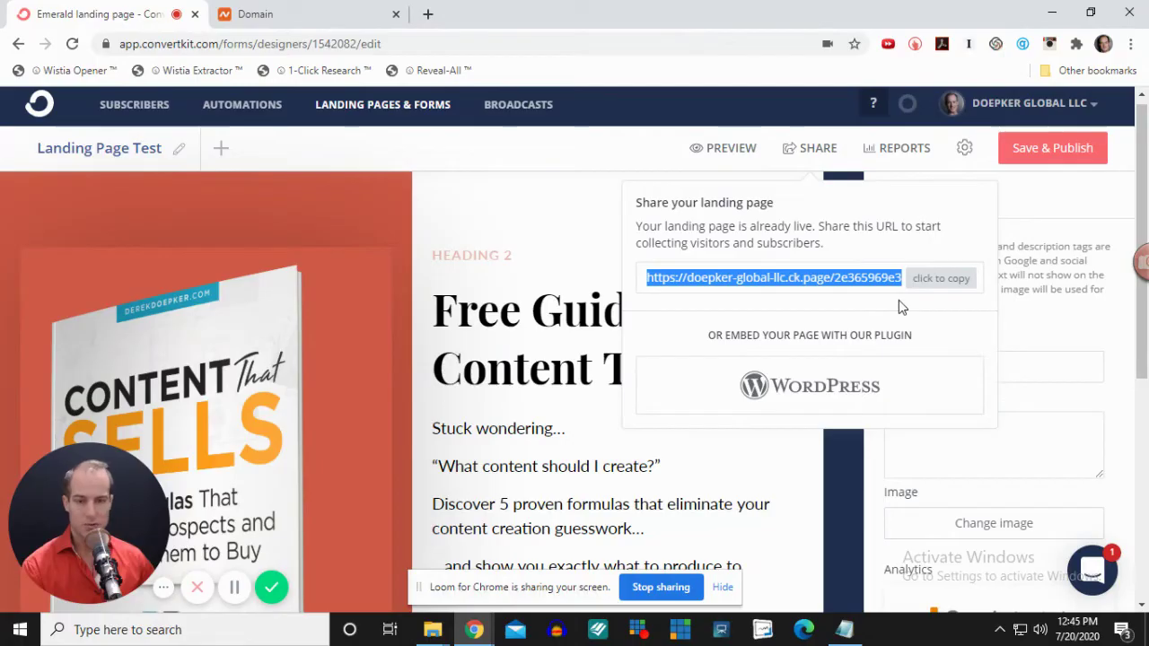
- Check the live page in a private window, then return to the ConvertKit editor
left_click(485, 623)
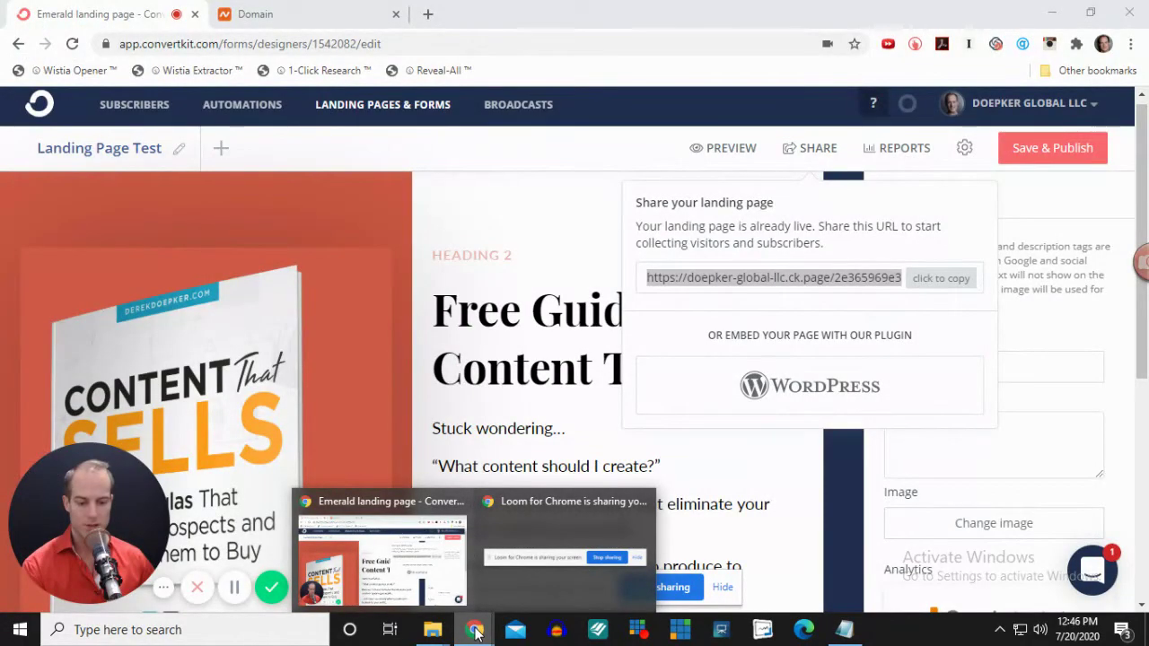
left_click(1130, 45)
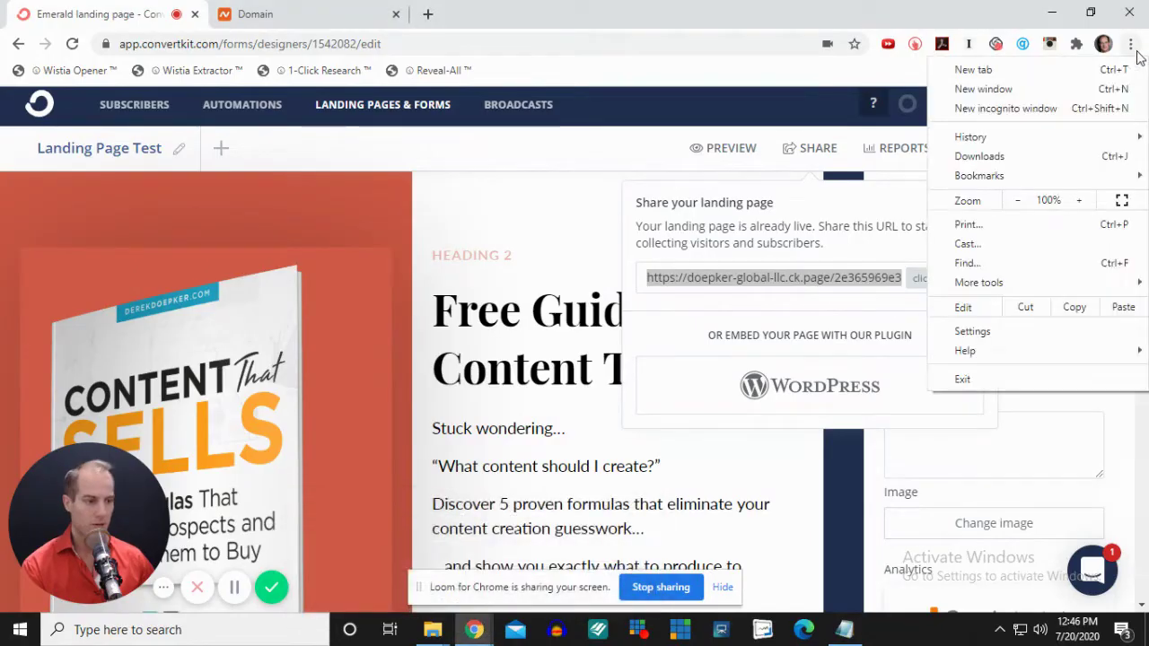
left_click(1047, 108)
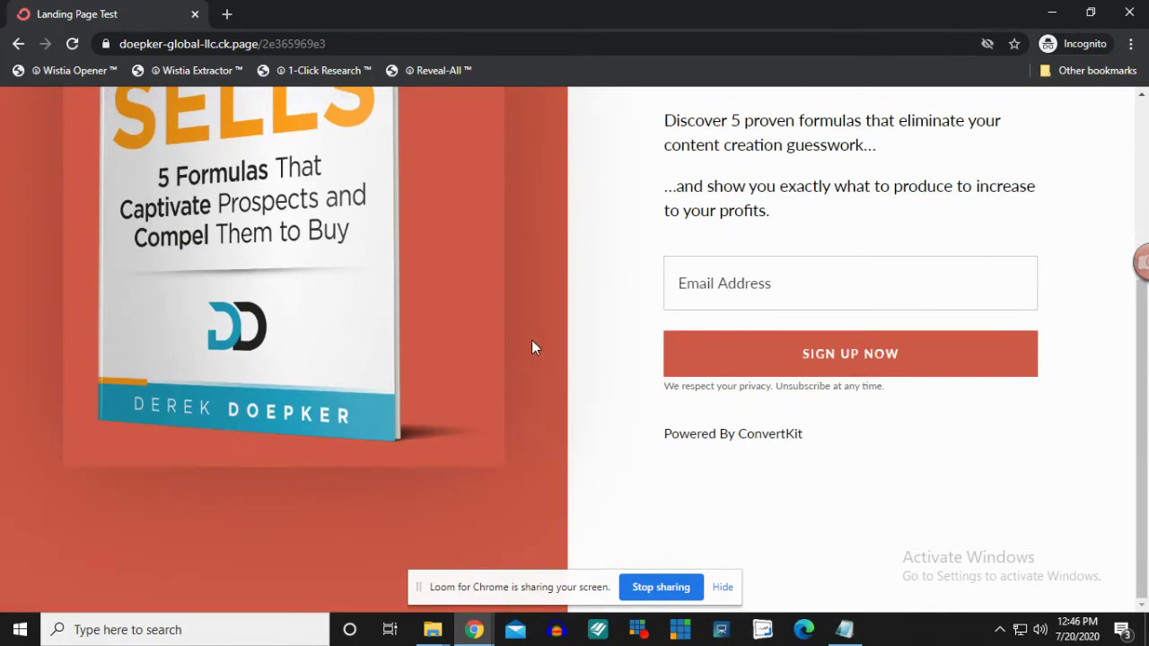
scroll(518, 381, "up", 1)
left_click(788, 373)
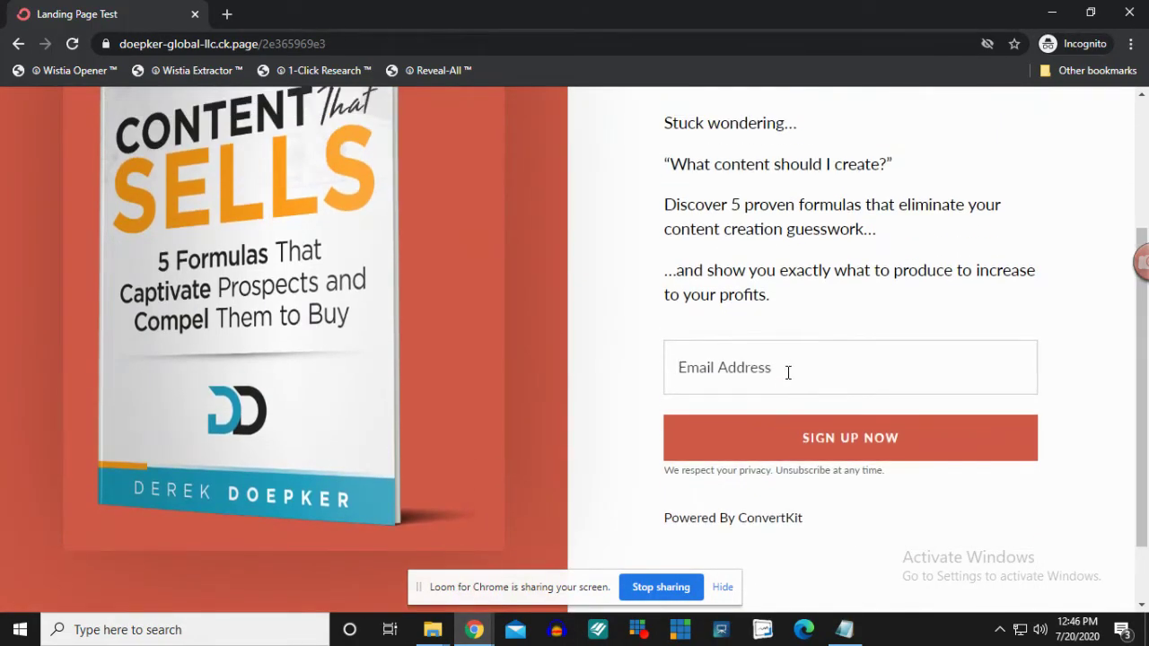
scroll(353, 399, "up", 2)
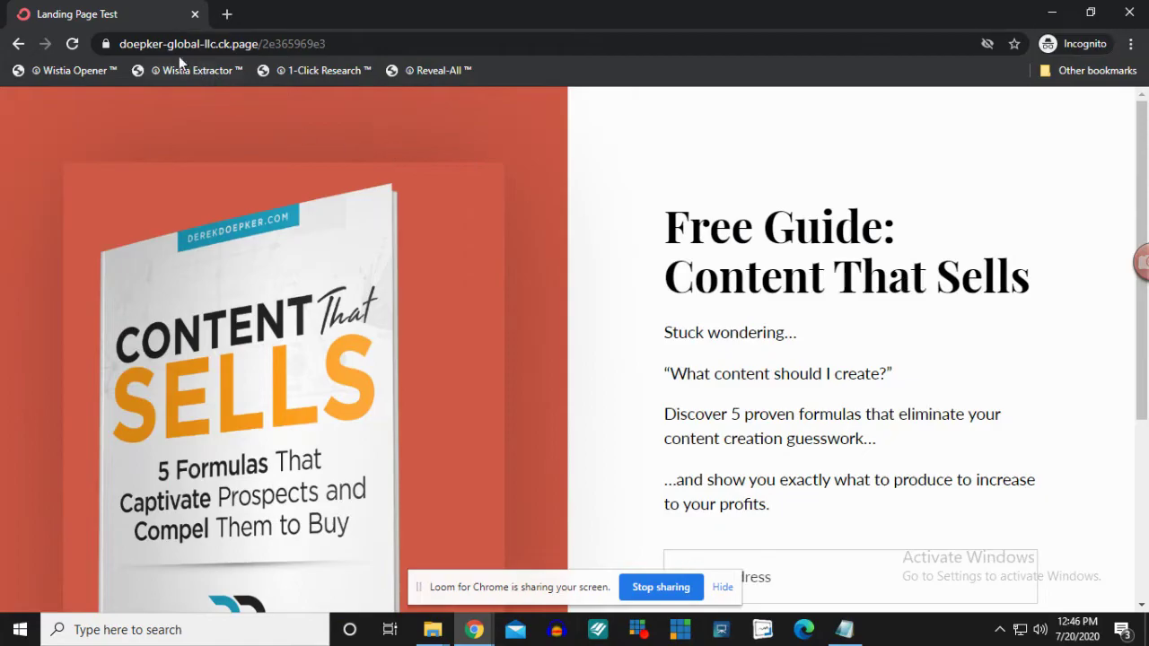
left_click(492, 636)
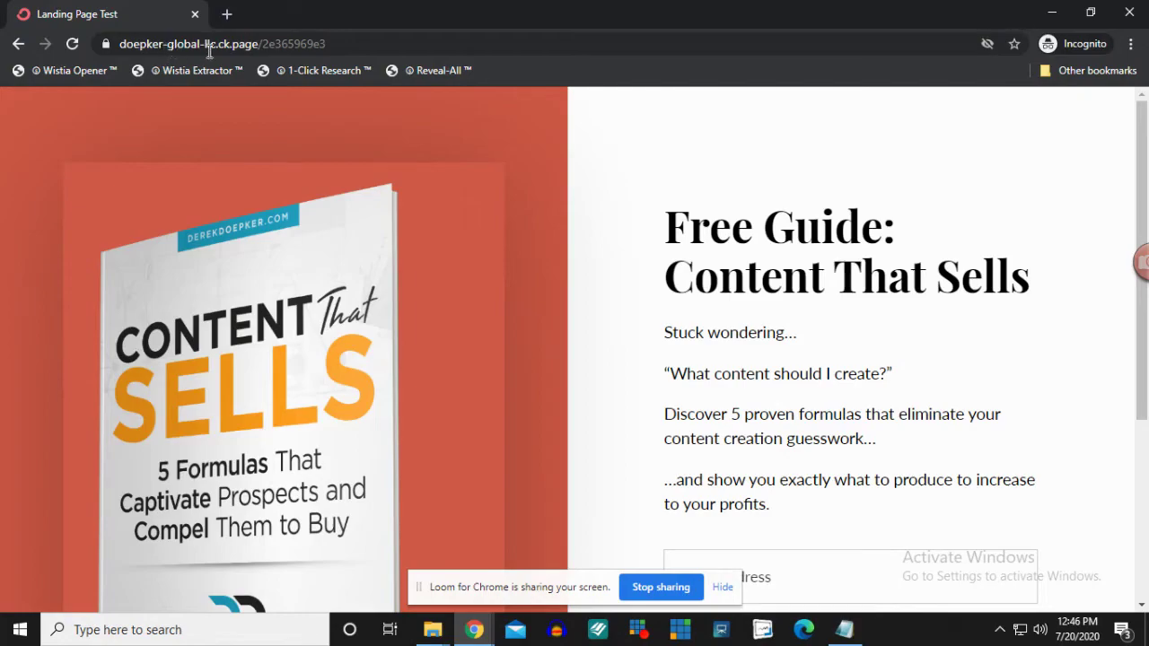
left_click(355, 569)
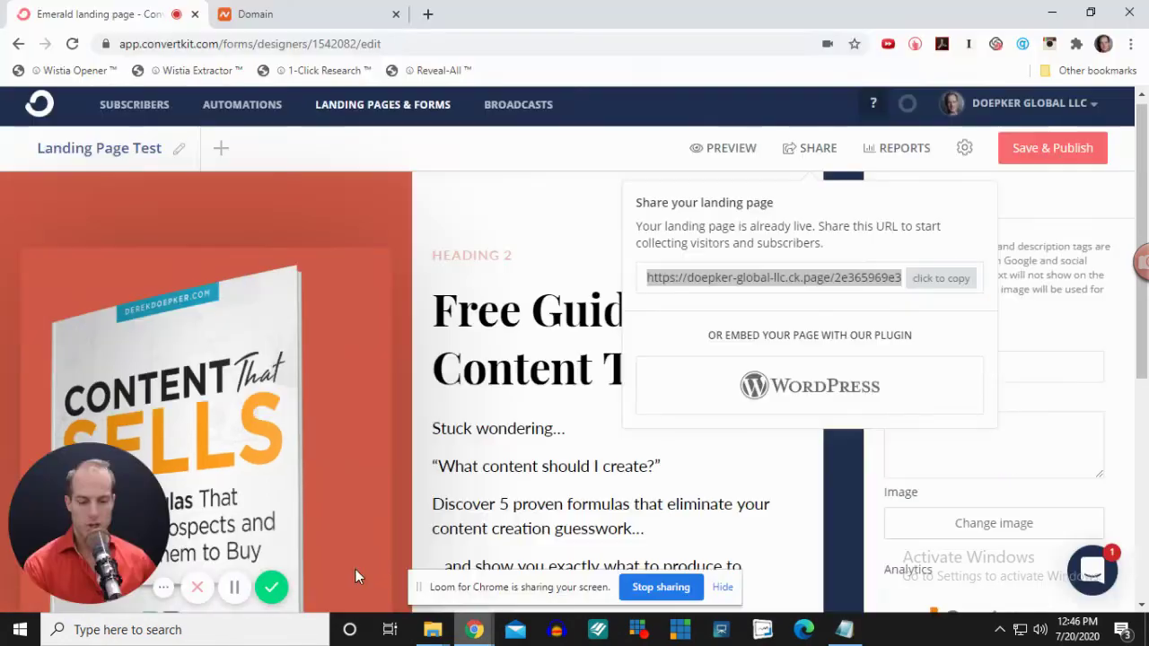
- Go to Namecheap's domain settings and find the Redirect Domain section for enticingcontent.com
key("ctrl+Tab")
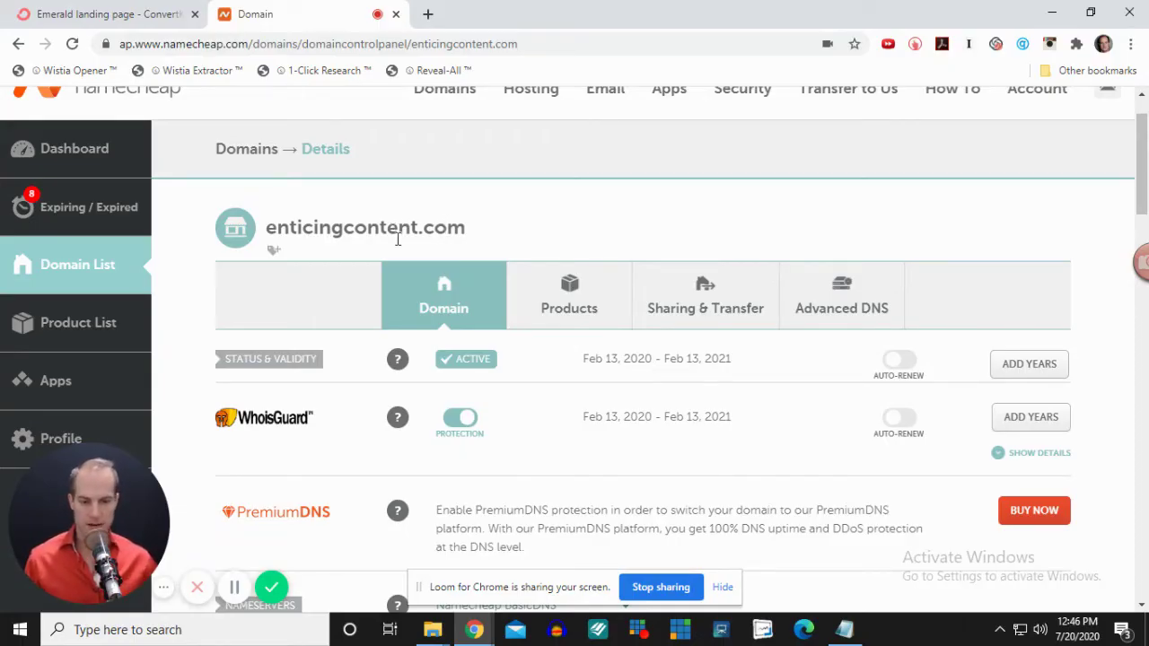
scroll(639, 325, "down", 3)
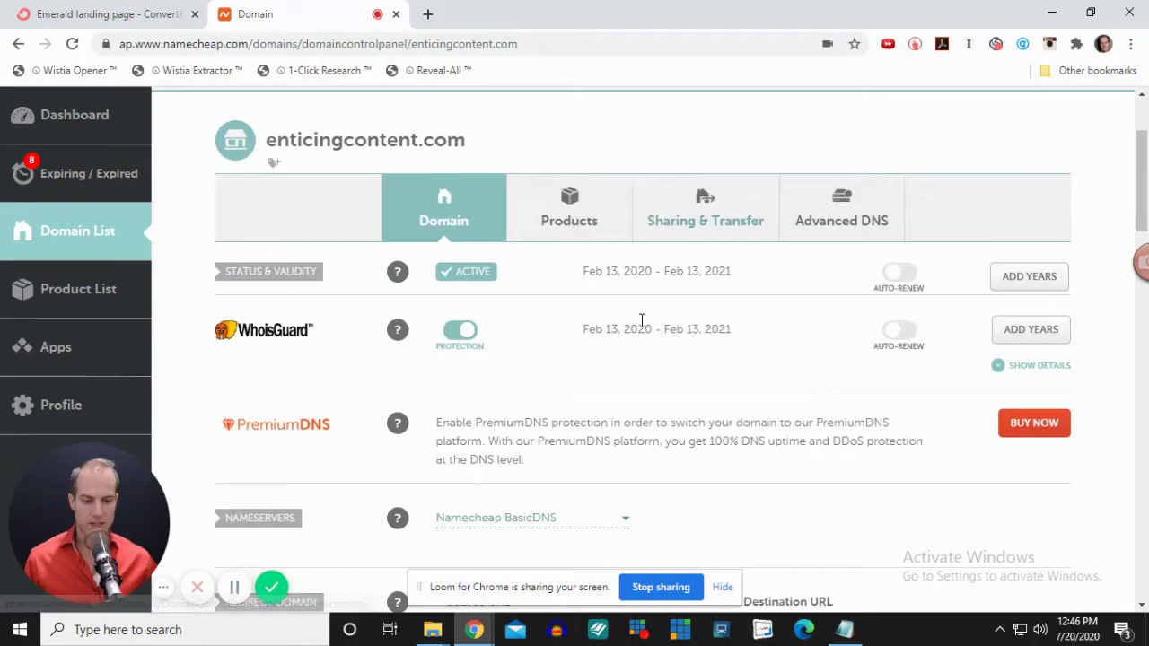
scroll(548, 301, "down", 1)
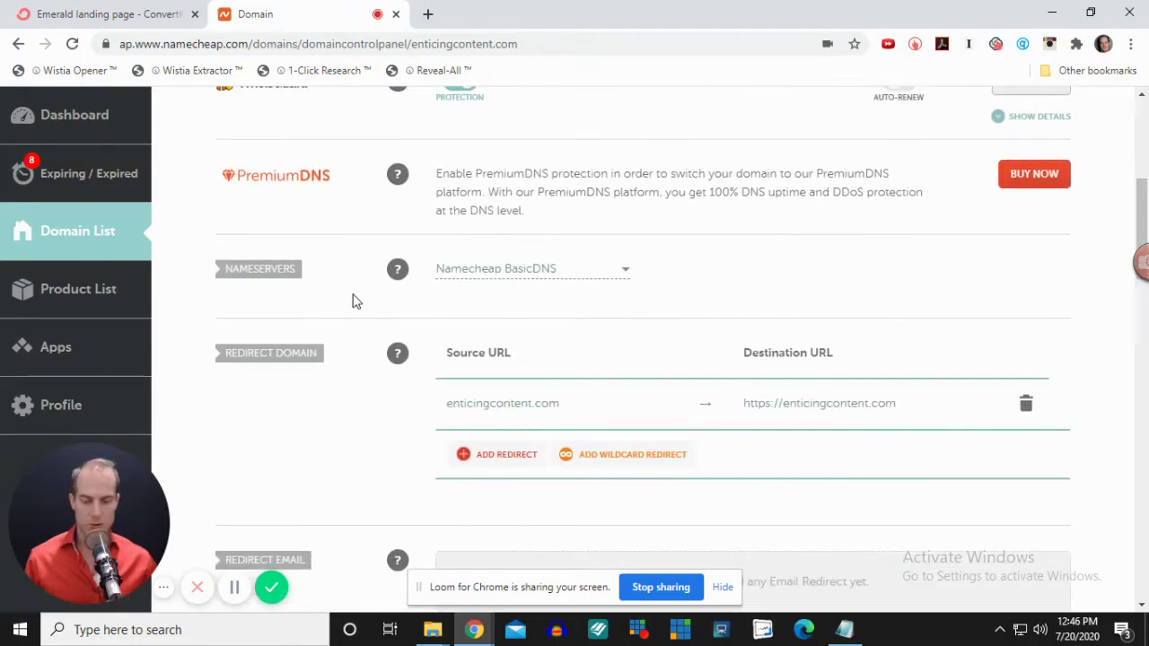
scroll(366, 309, "up", 2)
scroll(287, 269, "up", 3)
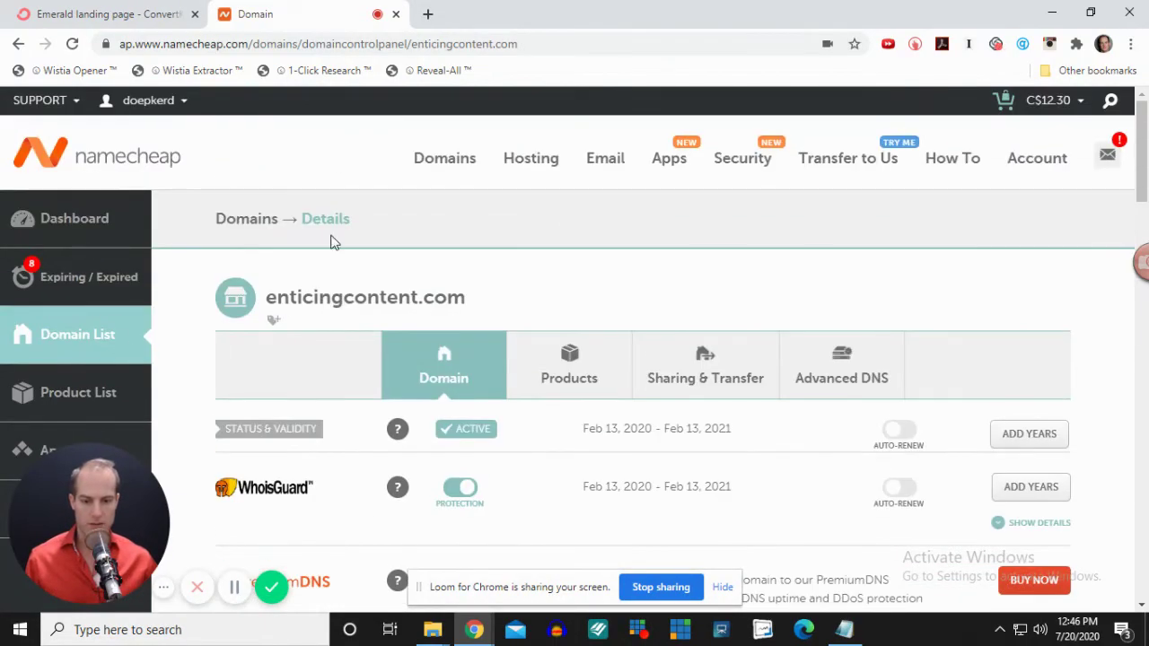
scroll(412, 242, "down", 2)
scroll(440, 255, "down", 3)
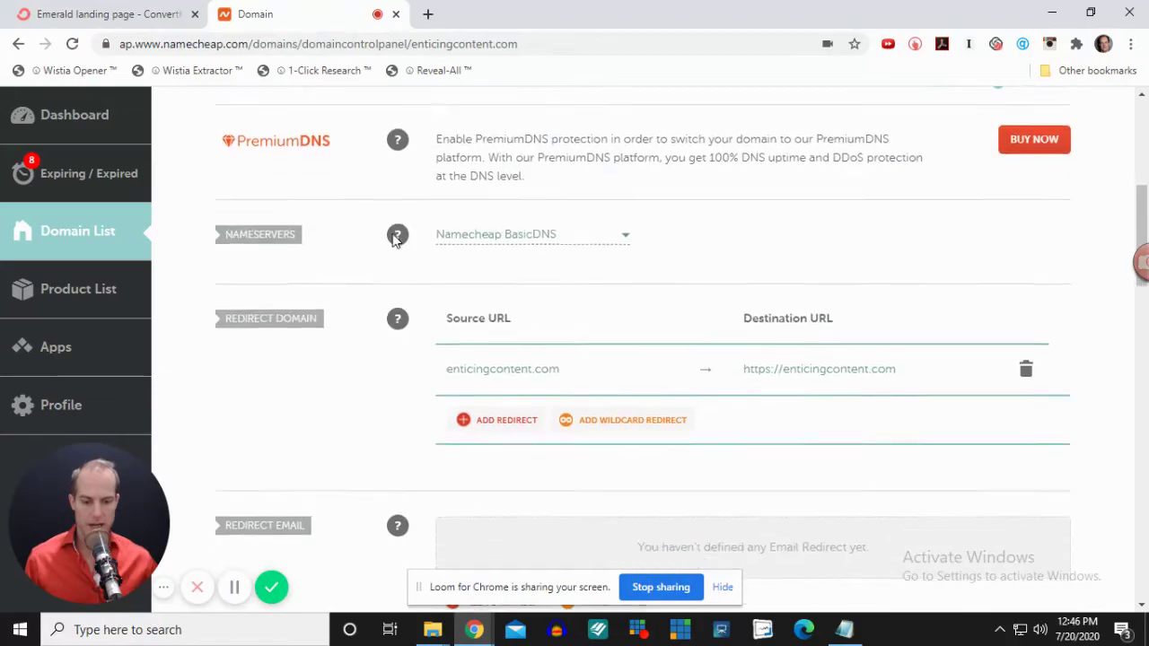
scroll(296, 260, "down", 1)
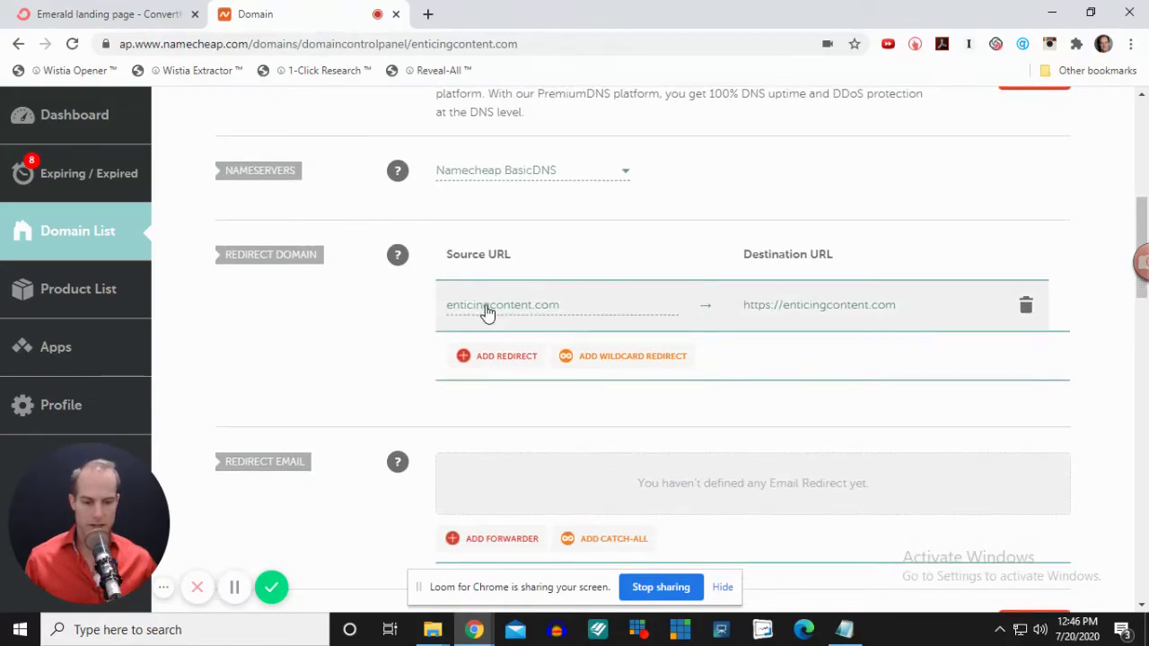
- Replace the redirect destination with the pasted ck.page URL and save it
left_click(904, 314)
left_click(987, 311)
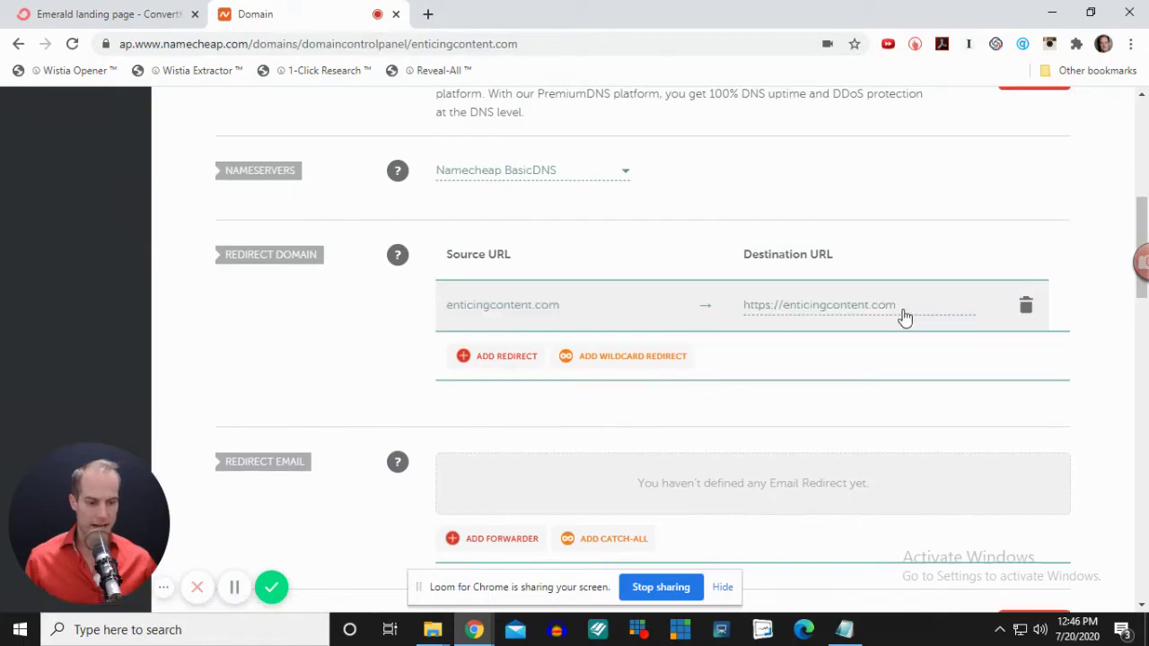
left_click(929, 311)
key("ctrl+shift+Left")
left_click(925, 309)
key("ctrl+a")
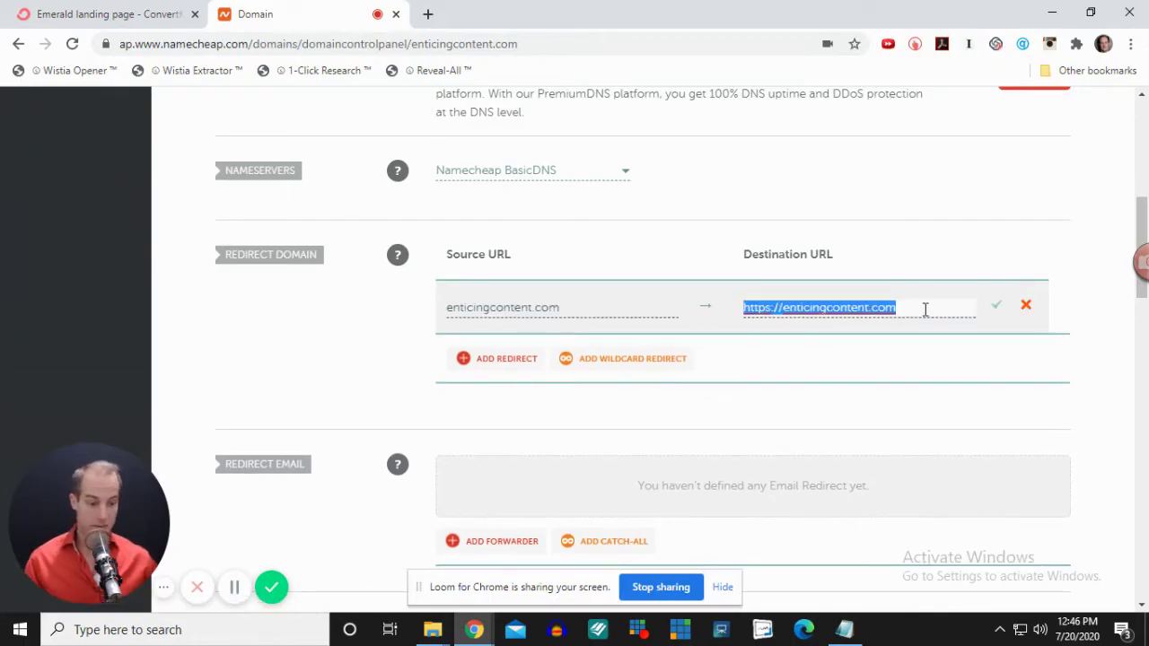
key("ctrl+v")
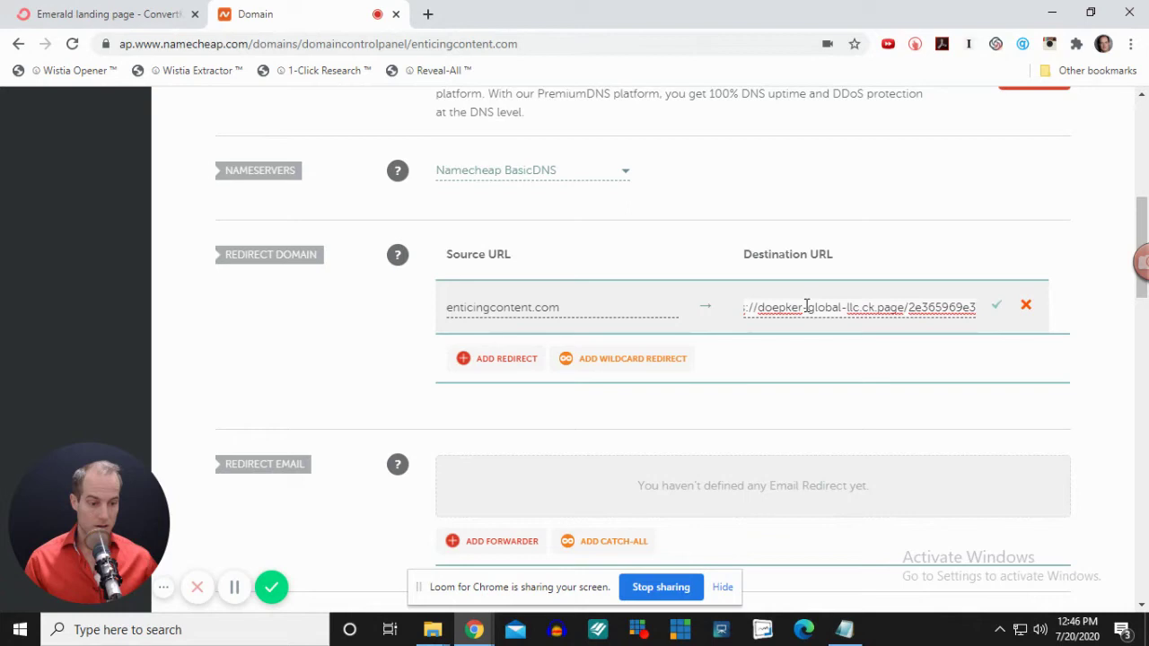
left_click(994, 311)
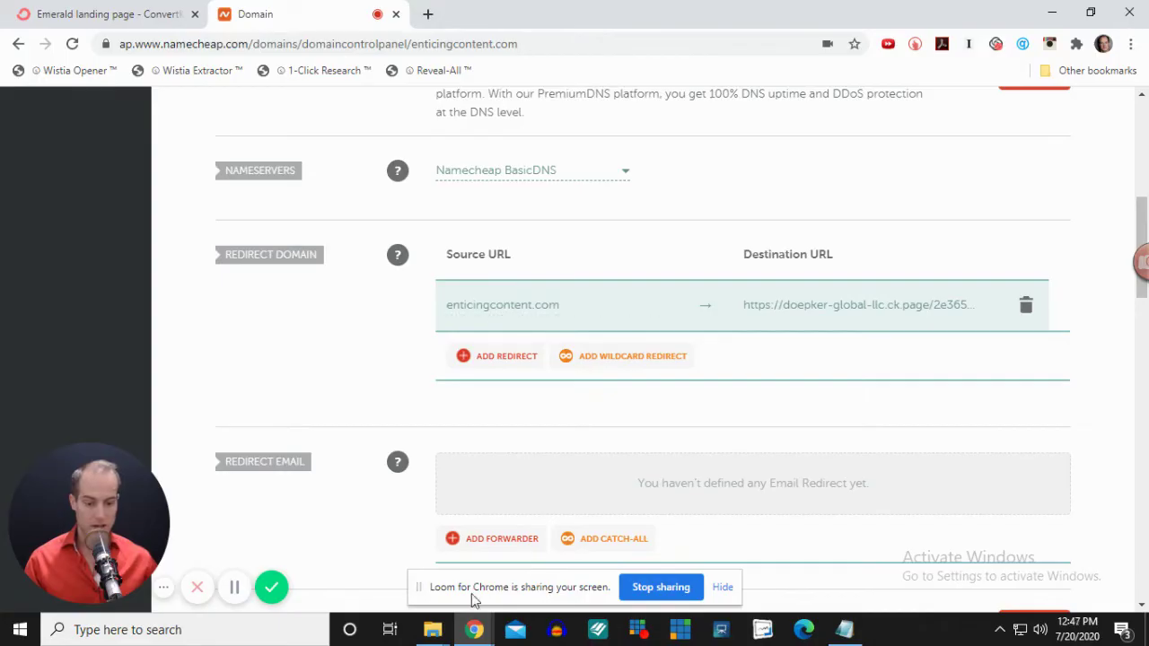
- In the private landing page window, load enticingcontent.com in a new tab to test the redirect
left_click(474, 629)
left_click(630, 529)
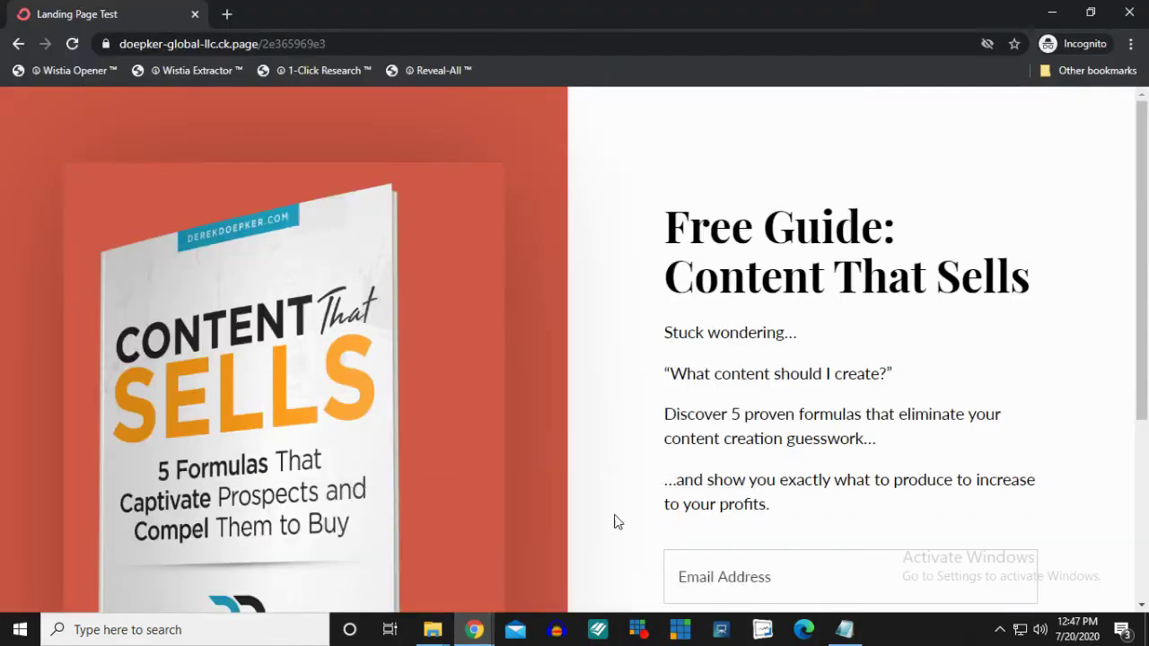
left_click(234, 15)
type("enticin")
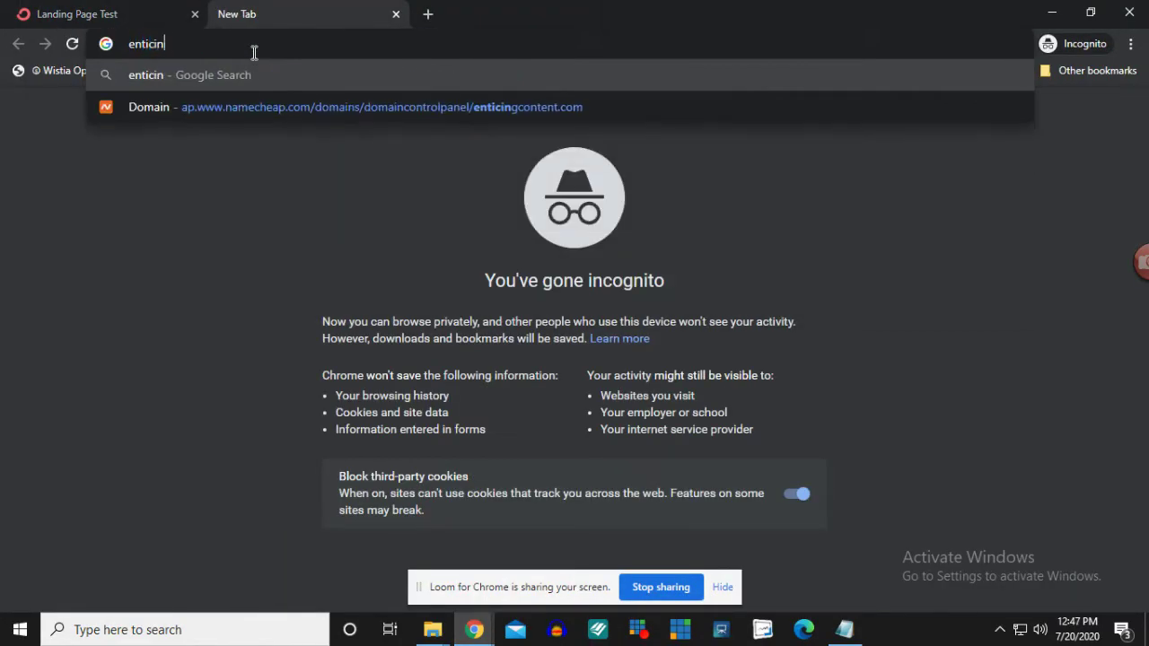
type("gcontent.com")
key("Return")
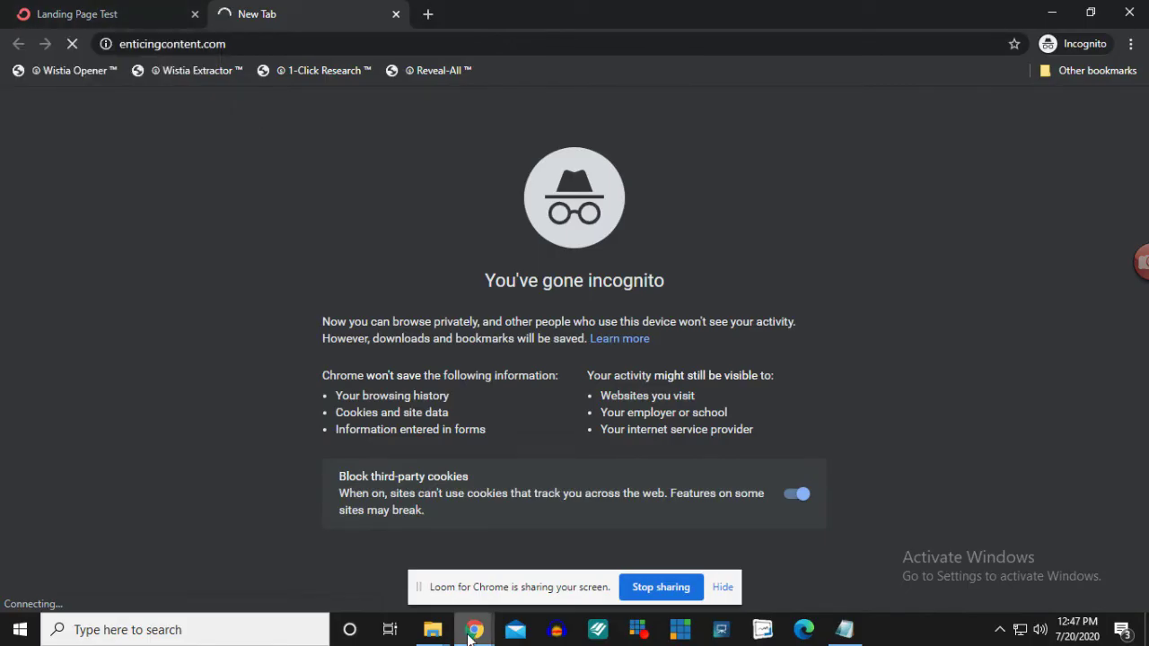
- After checking the Namecheap settings, reload enticingcontent.com, then close the tab showing the connection error
mouse_move(474, 629)
left_click(314, 552)
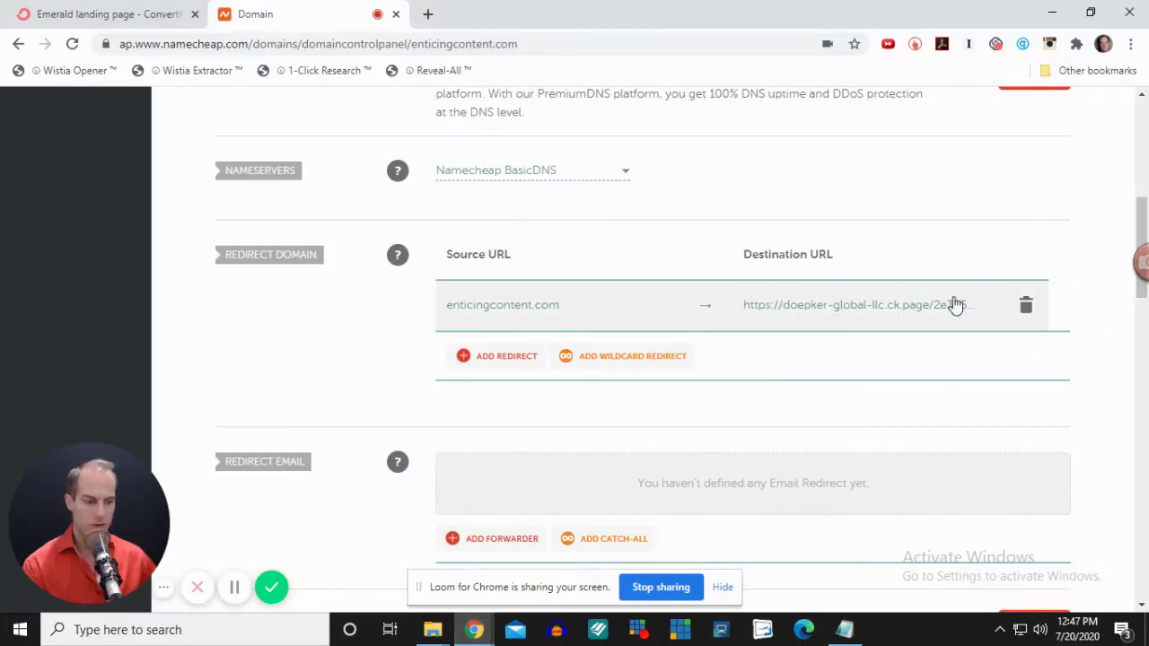
left_click(474, 629)
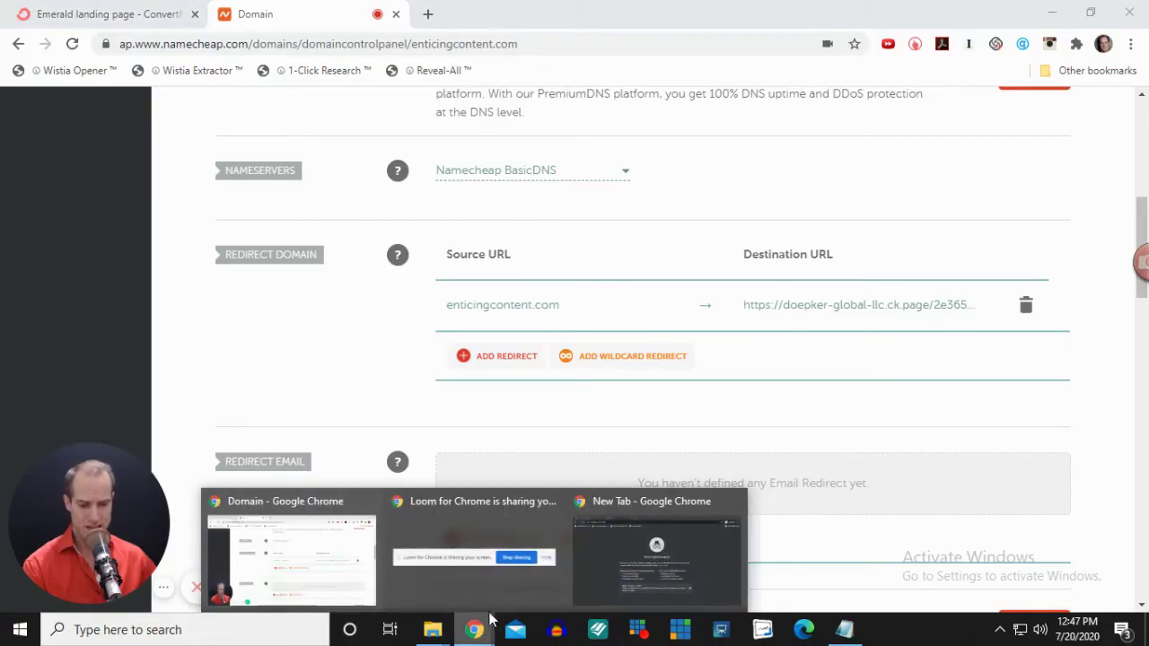
left_click(604, 554)
left_click(278, 43)
key("Return")
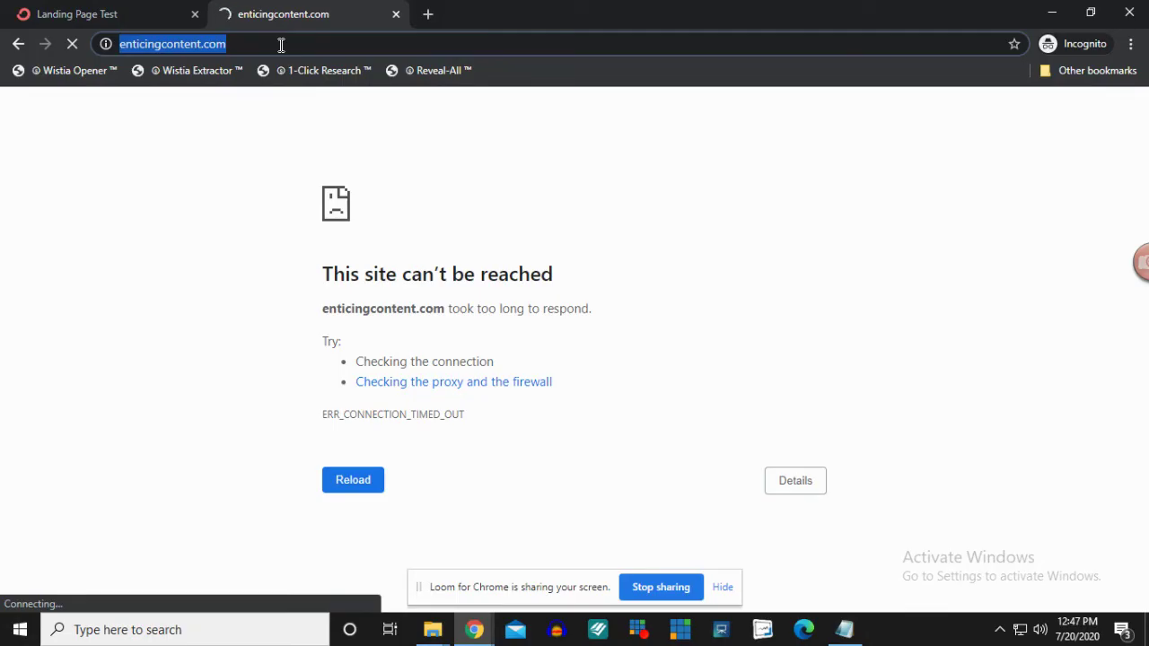
key("Return")
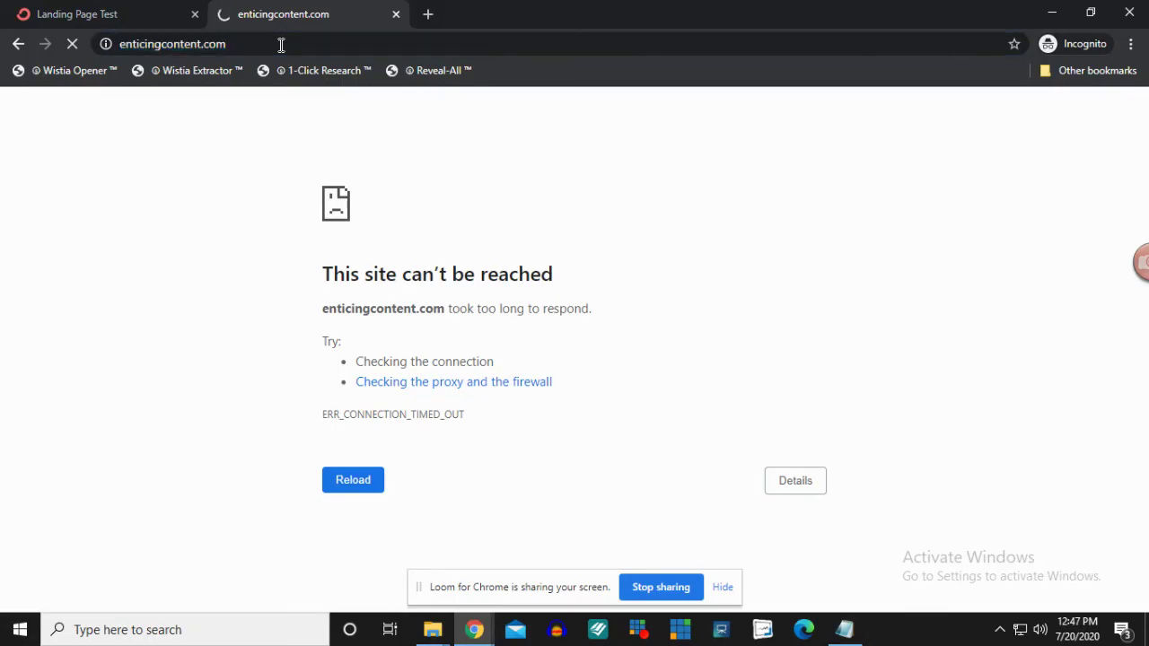
left_click(396, 14)
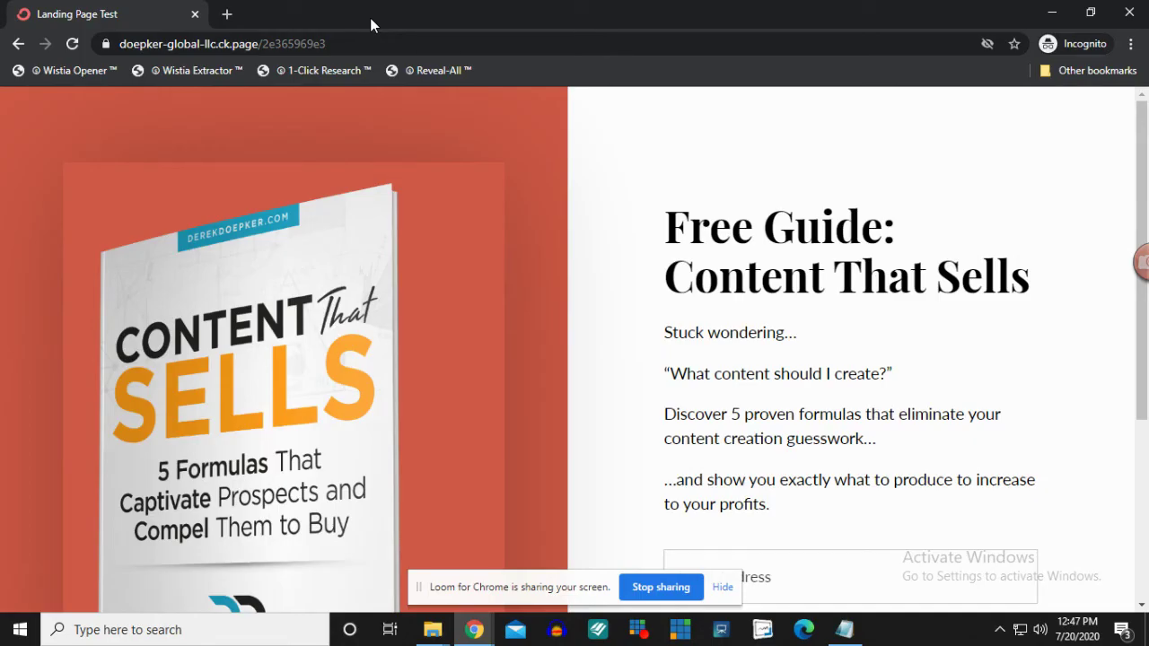
- Load enticingcontent.com in a fresh private tab and scroll through the resulting Content That Sells page
left_click(227, 13)
left_click(135, 14)
left_click_drag(134, 43, 341, 47)
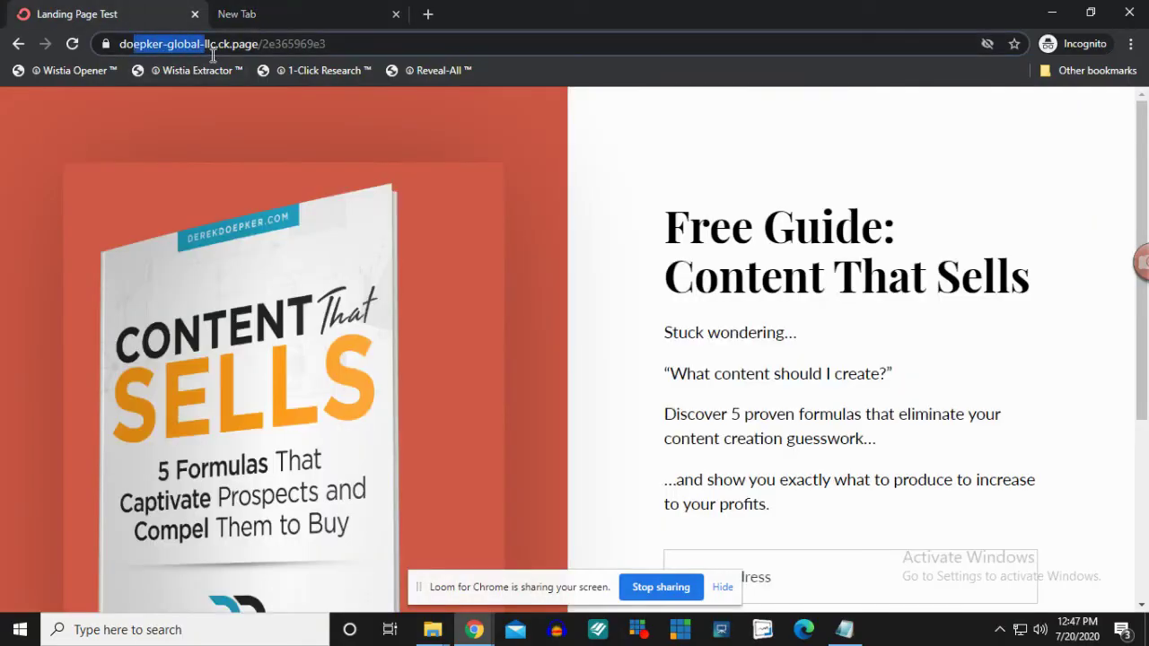
key("ctrl+Tab")
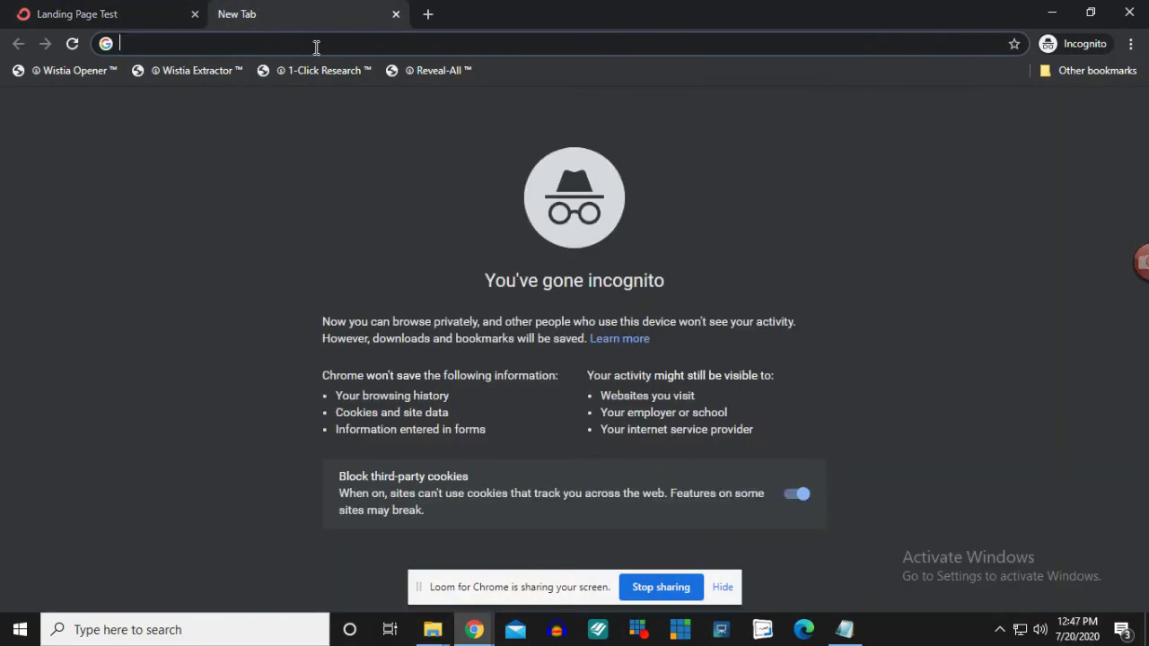
type("enticingcon")
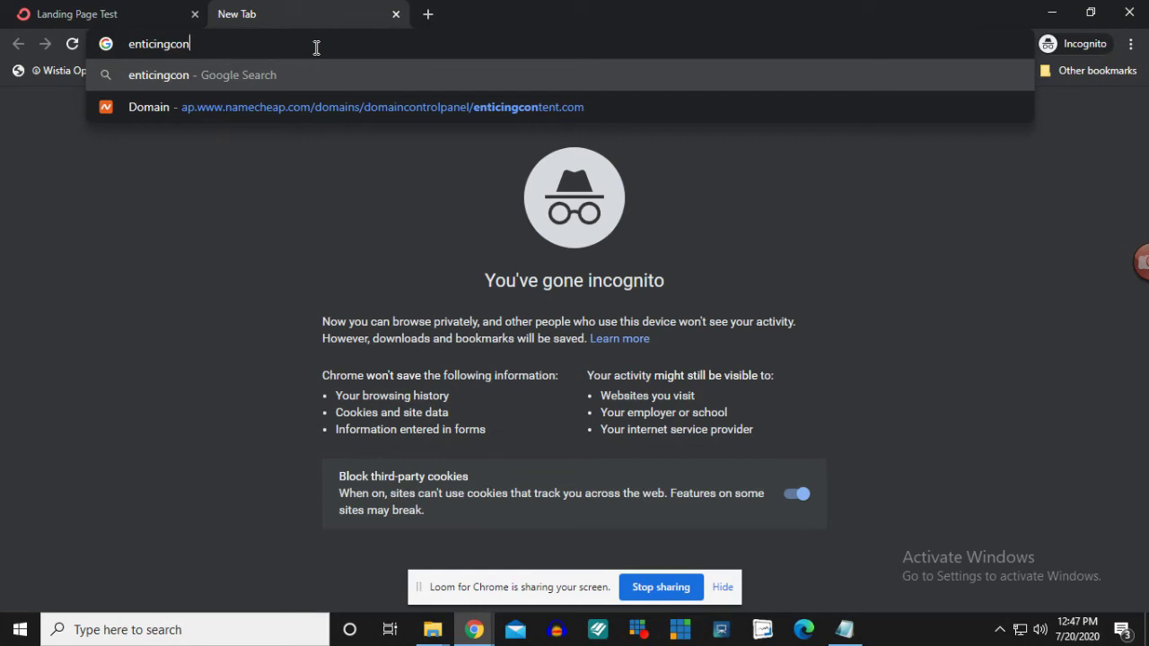
type("tent.com")
key("Return")
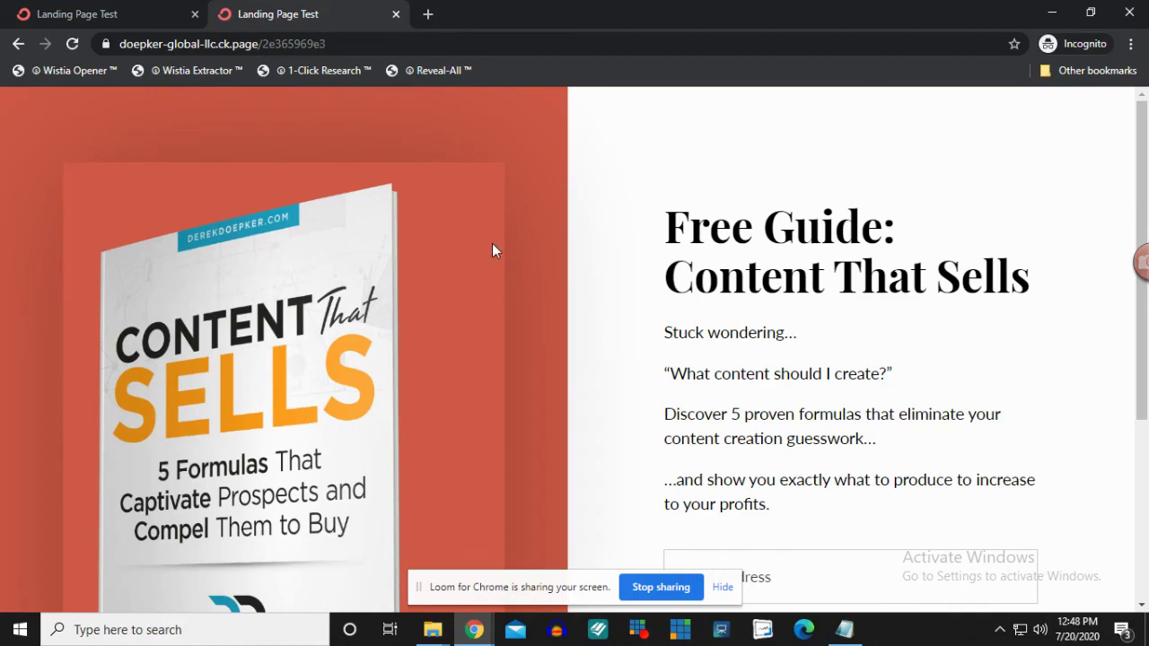
scroll(492, 243, "down", 3)
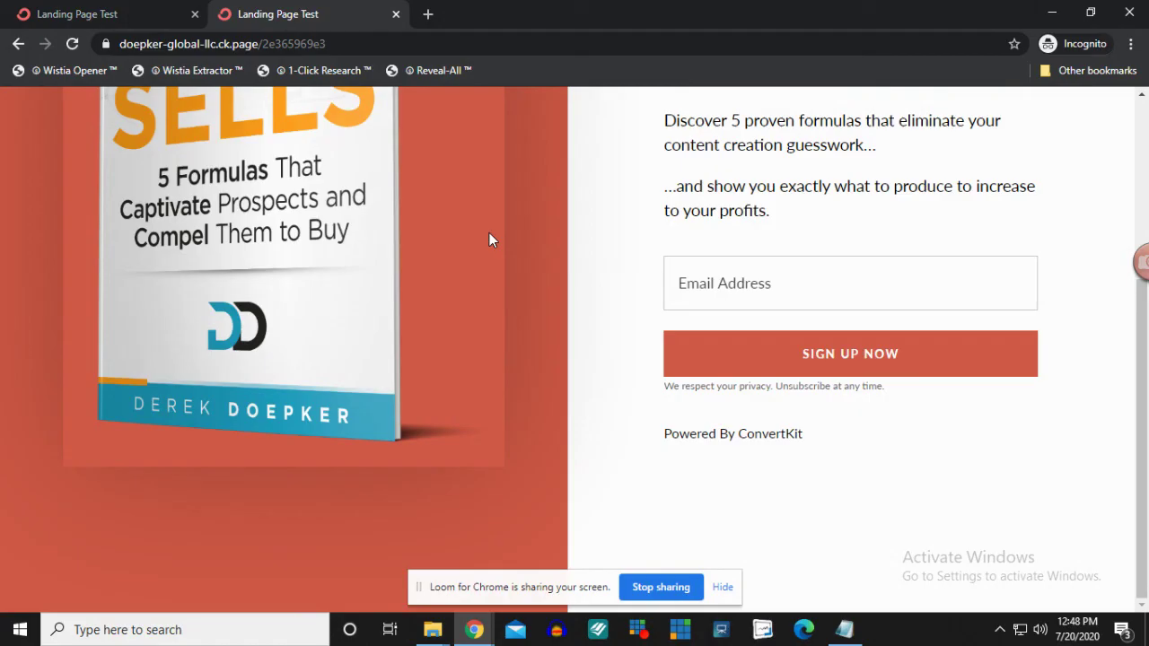
scroll(489, 239, "up", 1)
scroll(446, 269, "up", 1)
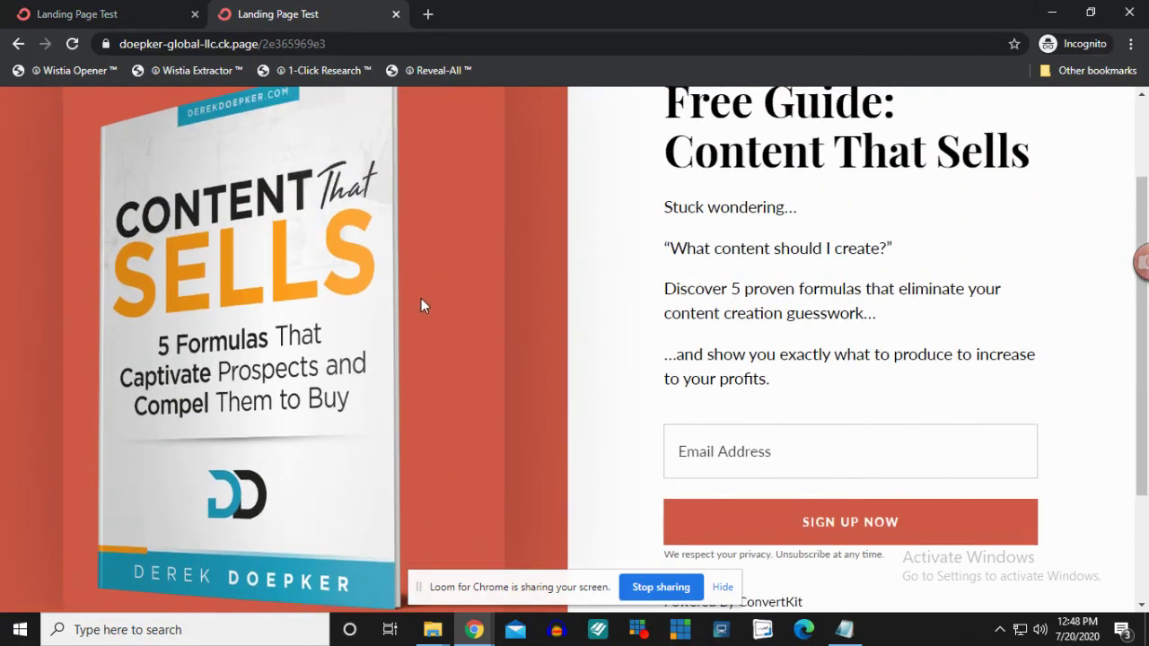